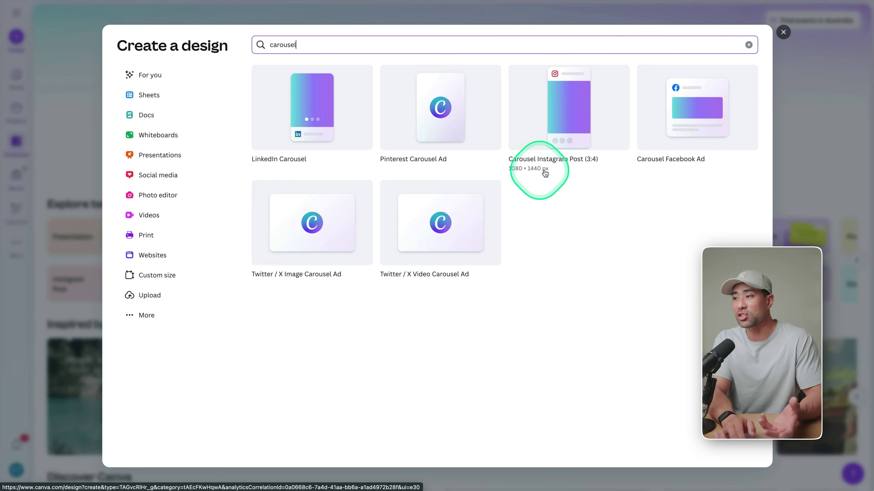
Create a new 3:4 Instagram carousel design.
click(571, 137)
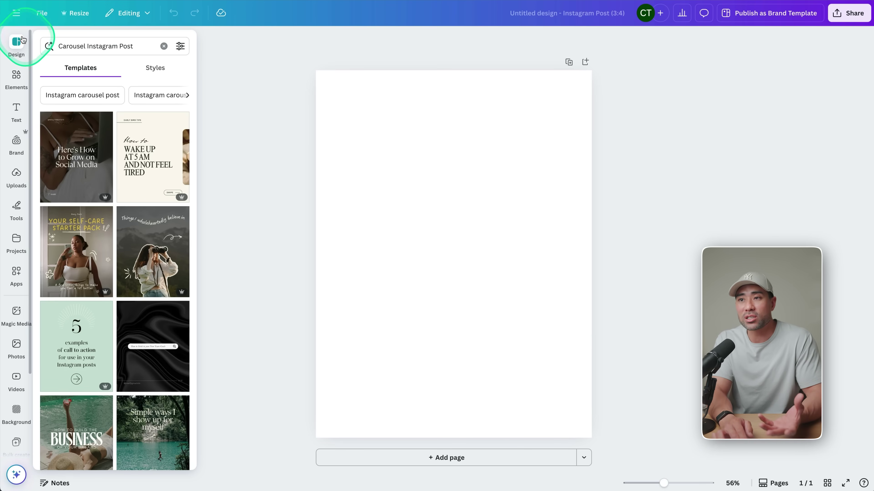
mouse_move(108, 276)
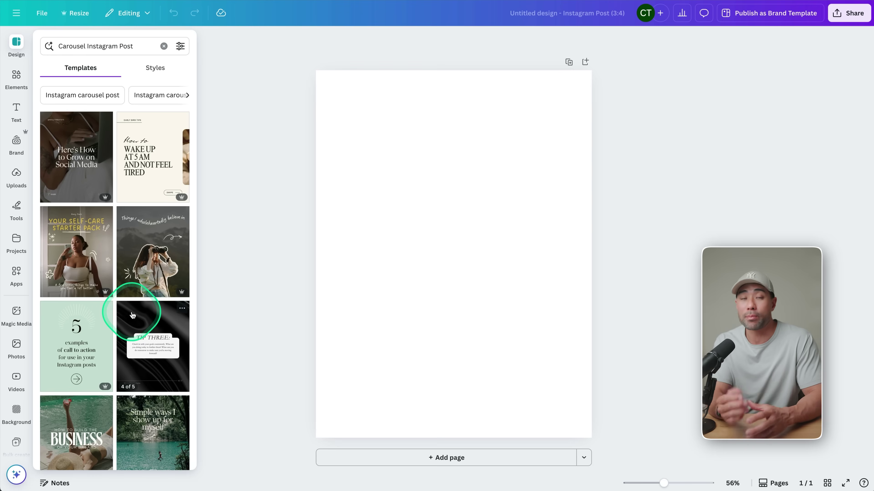
mouse_move(107, 201)
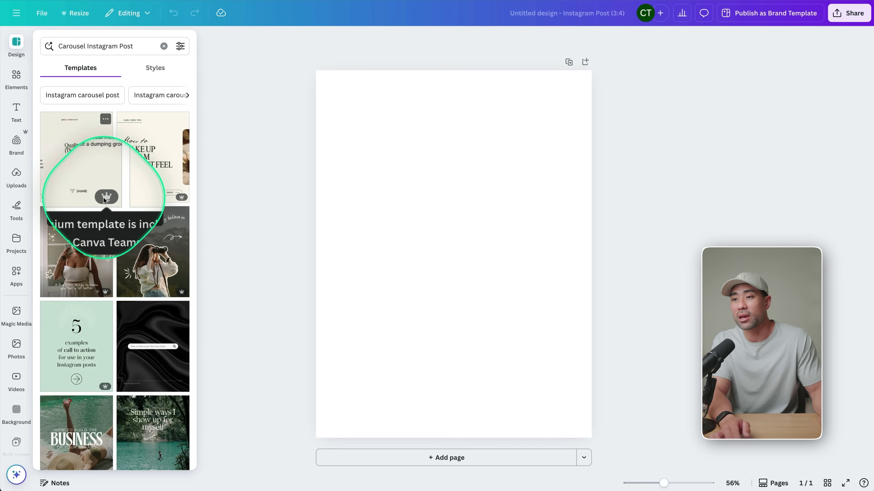
Apply all five pages of the 'A Productive Day' template to the design.
scroll(86, 257, down, 10)
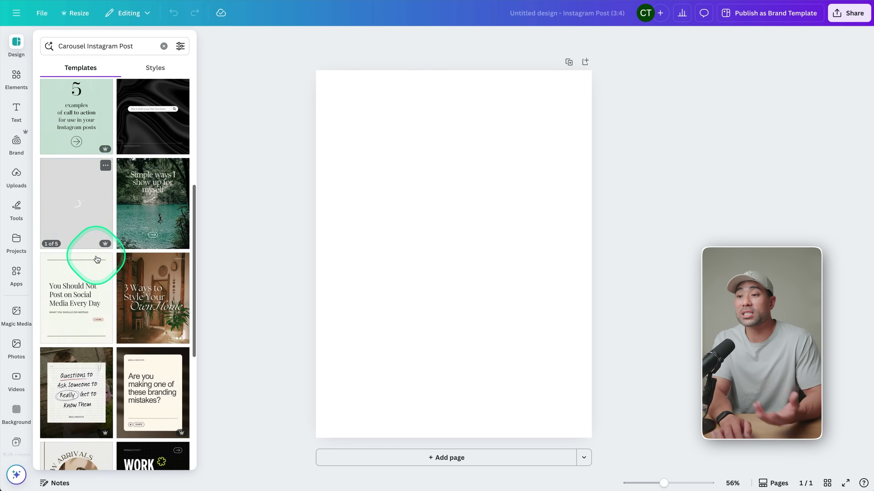
scroll(97, 259, down, 3)
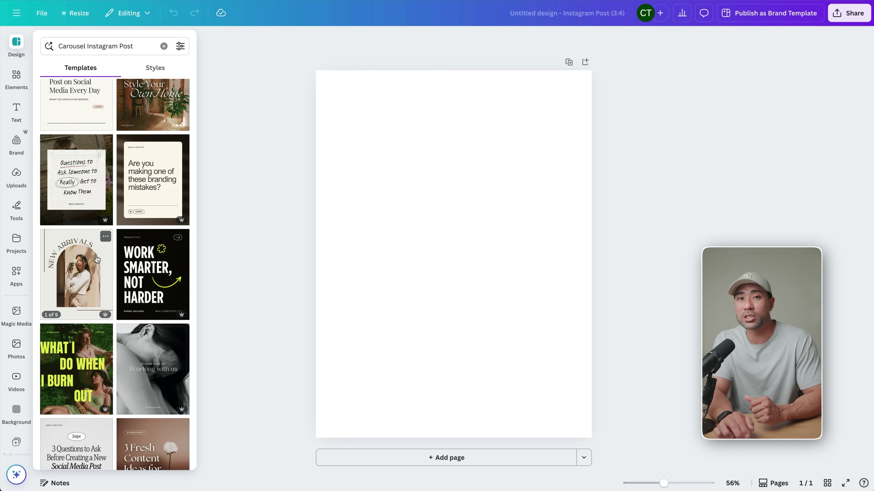
scroll(97, 259, down, 10)
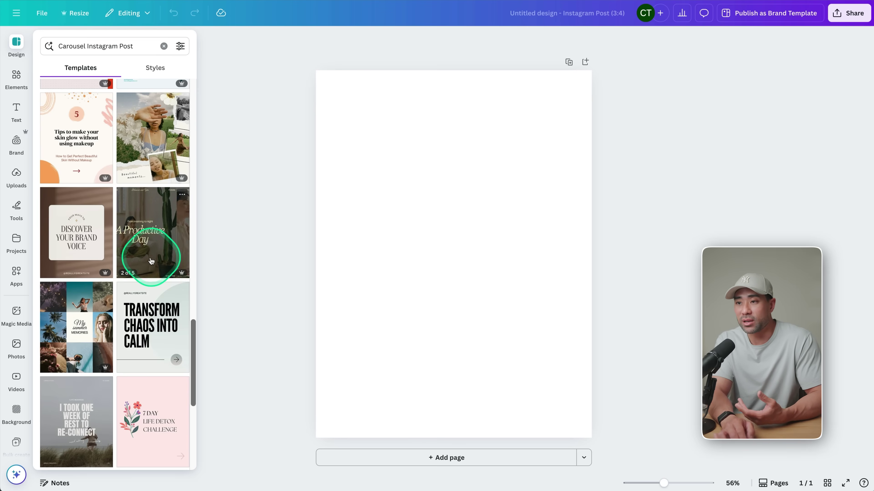
click(154, 261)
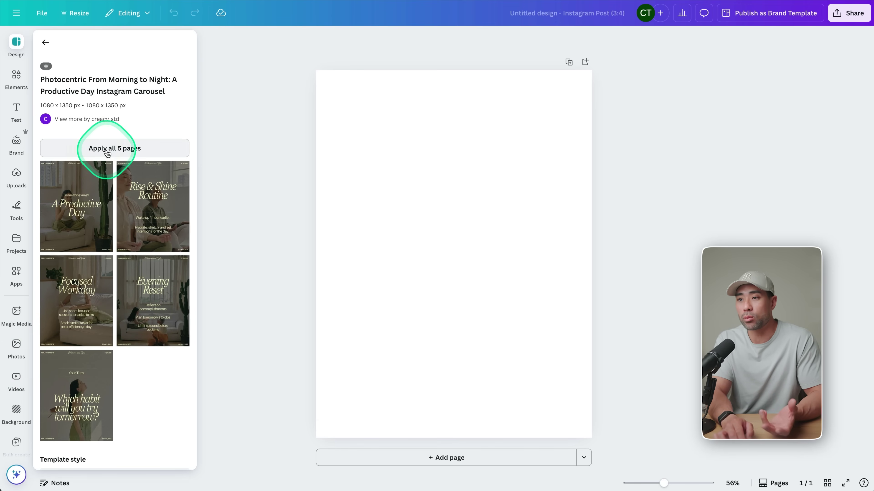
click(116, 149)
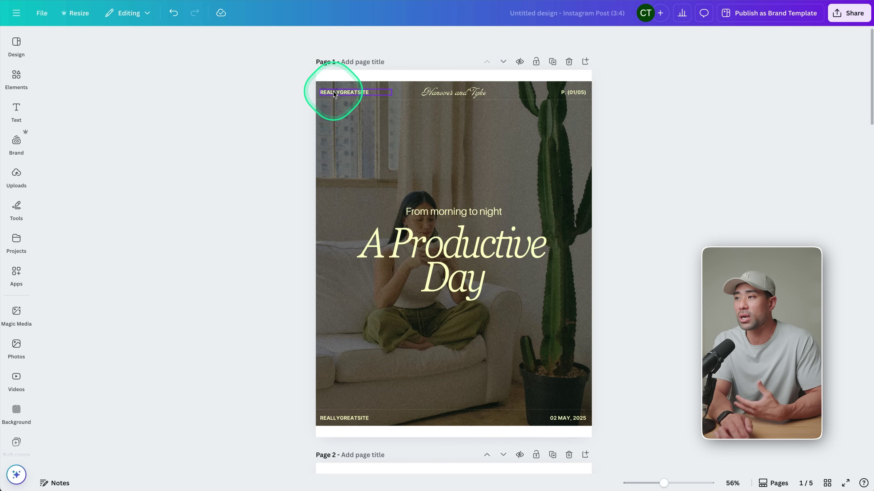
Delete the top-left site name, 'Hanover and Tyke' header, 'P. (01/05)' page number and date texts.
click(347, 92)
key(Delete)
click(430, 88)
key(Delete)
click(579, 92)
key(Delete)
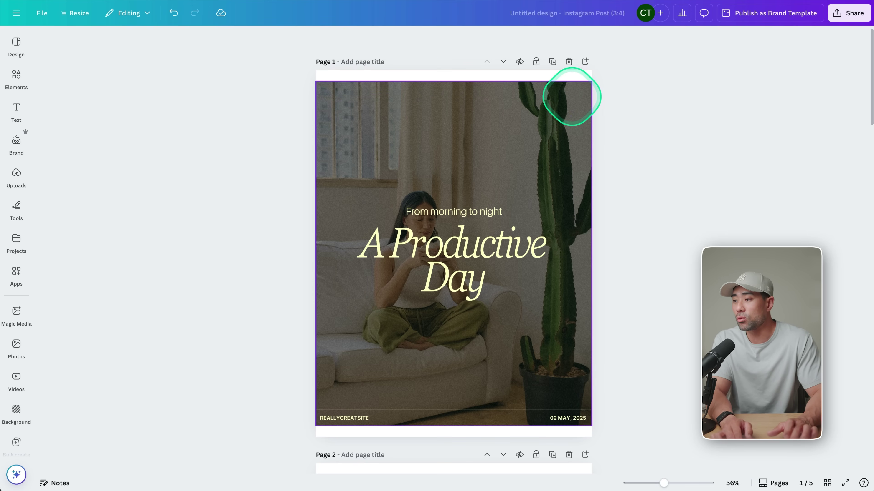
click(567, 419)
key(Delete)
Move REALLYGREATSITE to the bottom centre of the page and centre-align it.
click(344, 418)
drag(345, 418, 444, 418)
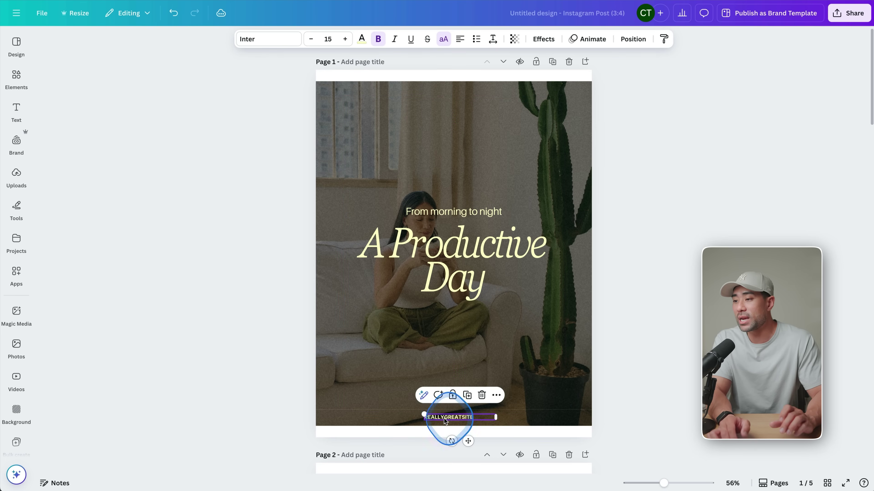
click(460, 39)
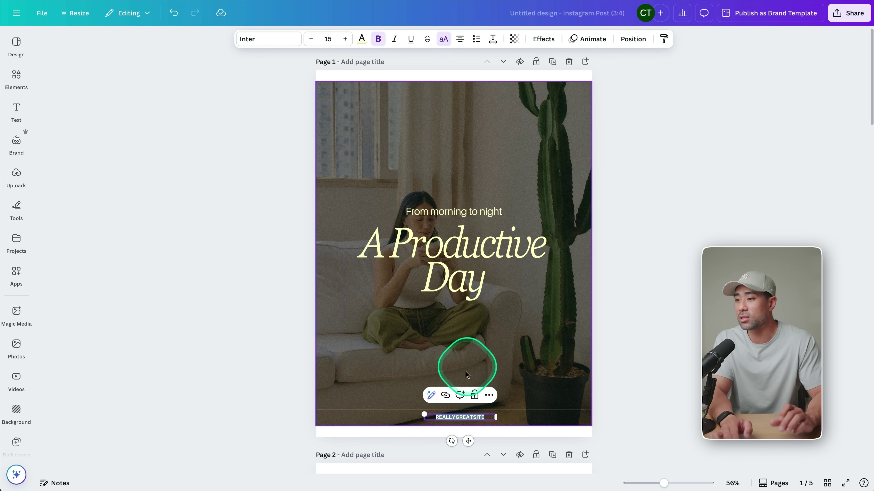
click(617, 418)
click(456, 418)
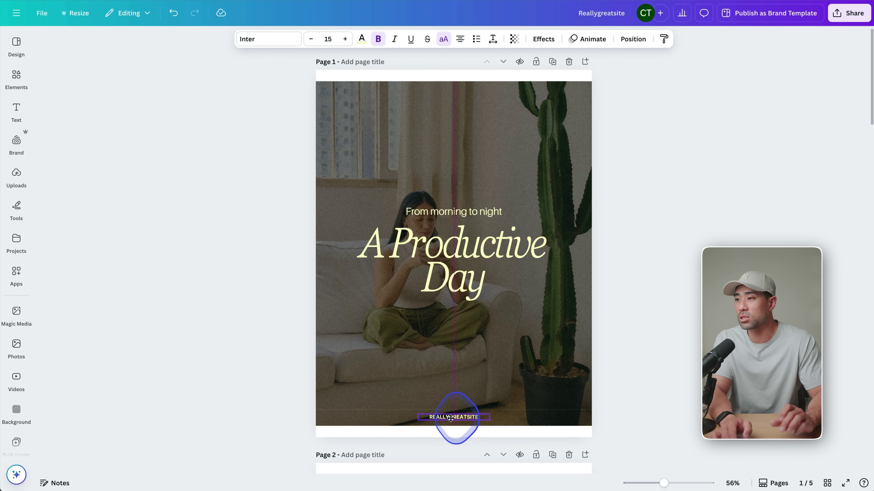
key(ctrl+z)
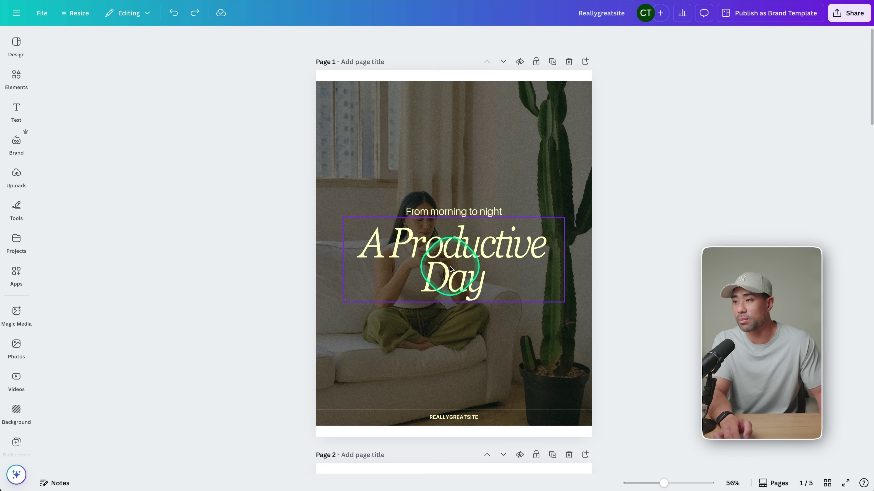
Retype the 'A Productive Day' title as 'Tip 1'.
click(460, 264)
click(460, 264)
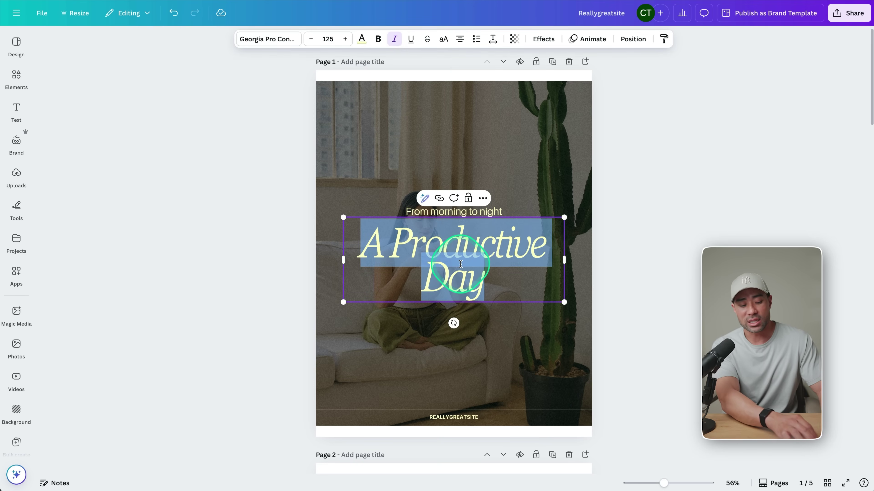
text(TIP)
key(BackSpace)
key(BackSpace)
text(ip 1)
Place 'Tip 1' above the subtitle and turn the subtitle into the quote placeholder text.
click(468, 243)
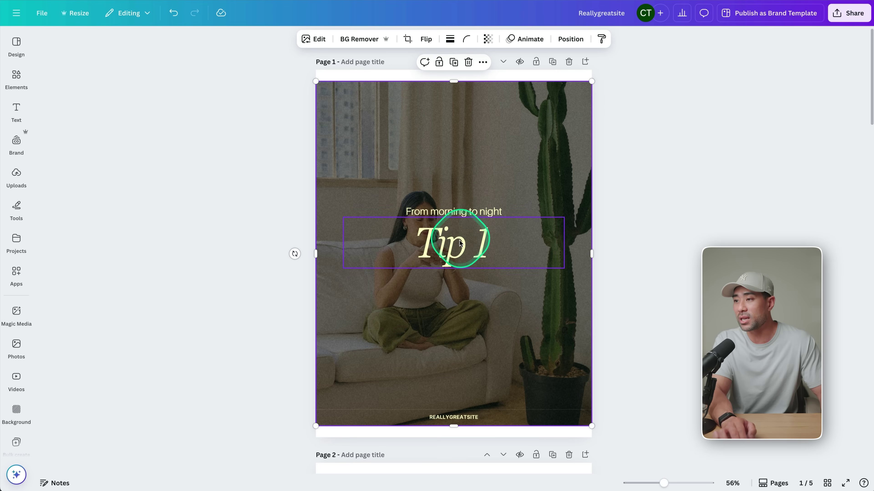
drag(466, 245, 453, 176)
drag(453, 212, 454, 258)
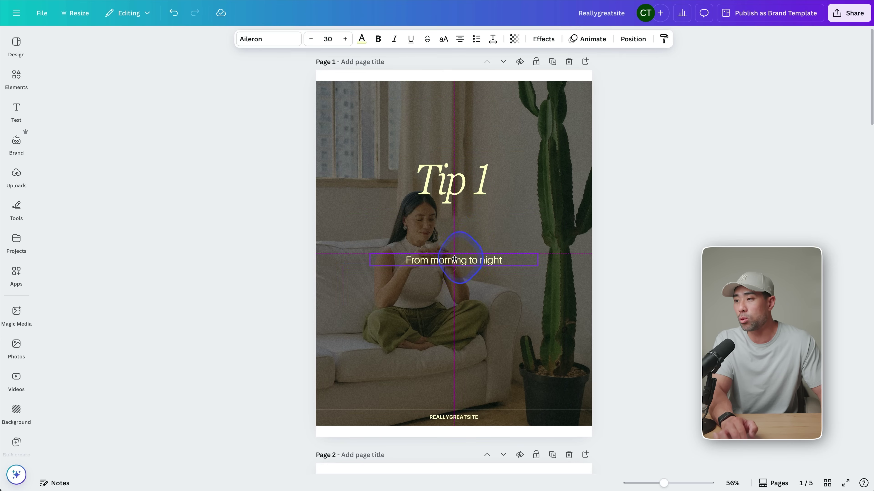
double_click(454, 255)
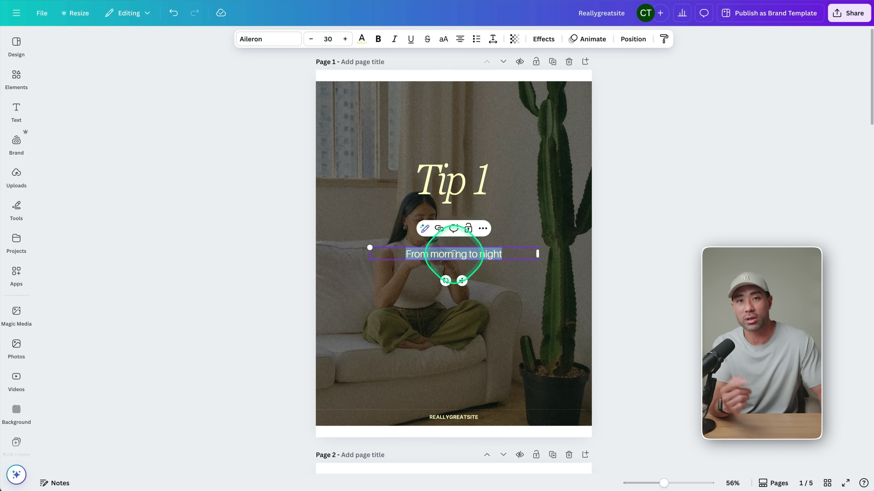
key(ctrl+z)
click(391, 118)
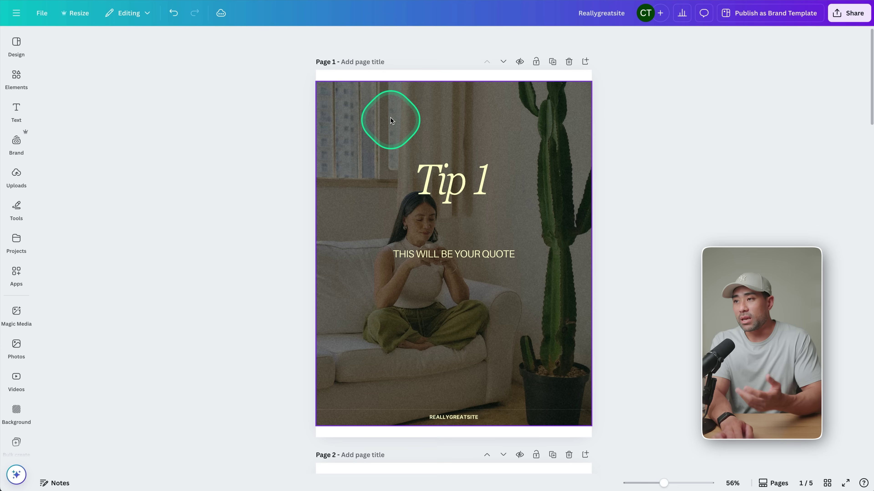
Delete the first page's existing background element.
click(376, 115)
click(375, 115)
click(375, 115)
click(375, 113)
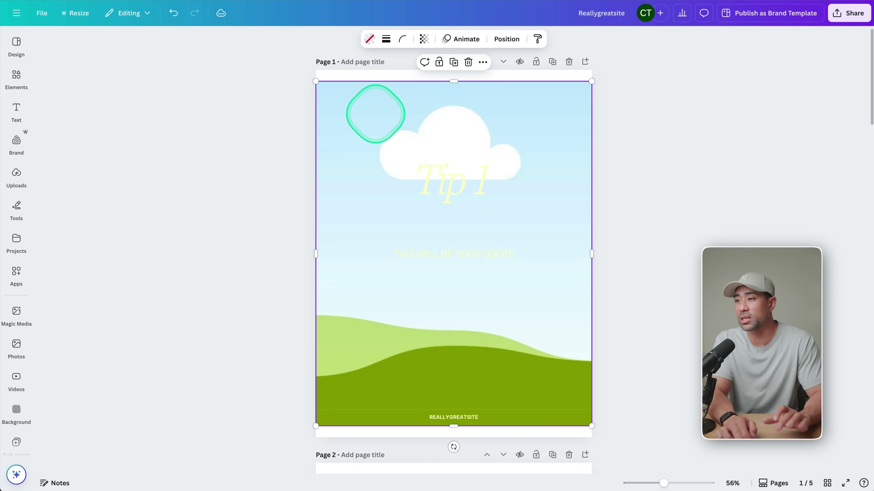
key(Delete)
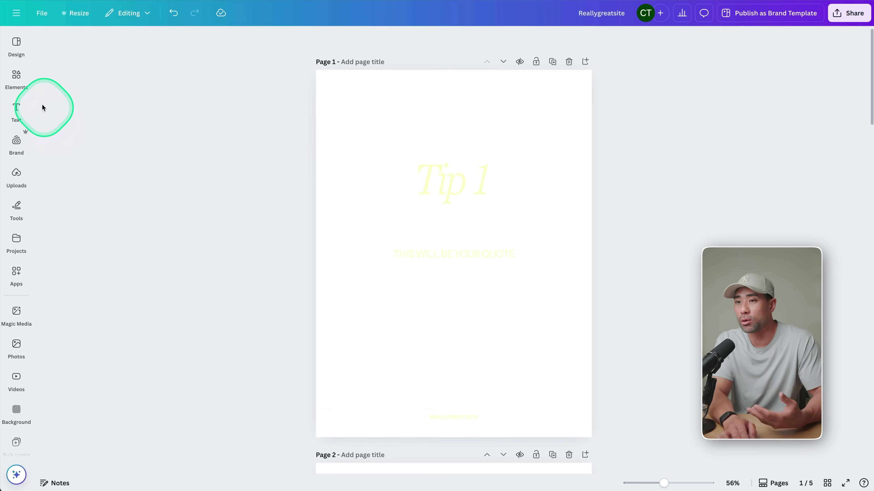
Add the first uploaded photo and stretch it to cover the whole page.
click(17, 175)
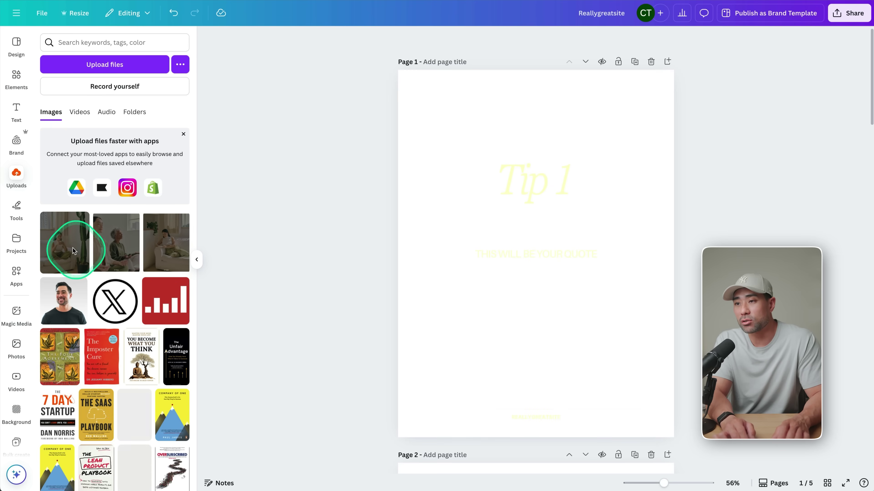
click(61, 247)
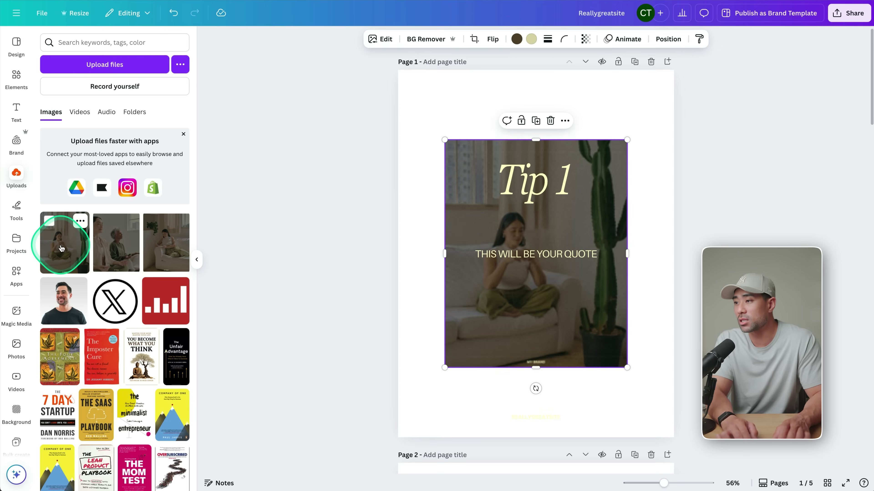
drag(475, 153, 429, 82)
drag(579, 296, 692, 438)
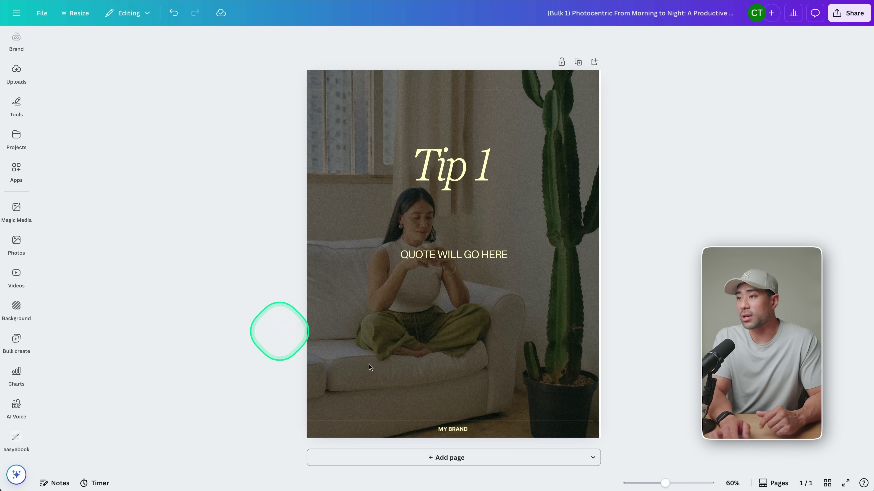
Inspect the background photo, the 'Tip 1' heading and the 'QUOTE WILL GO HERE' text.
click(452, 431)
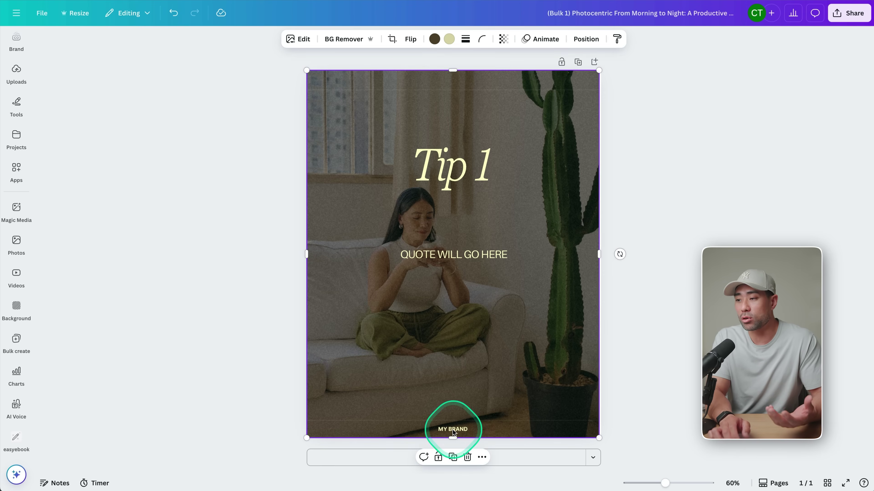
click(487, 112)
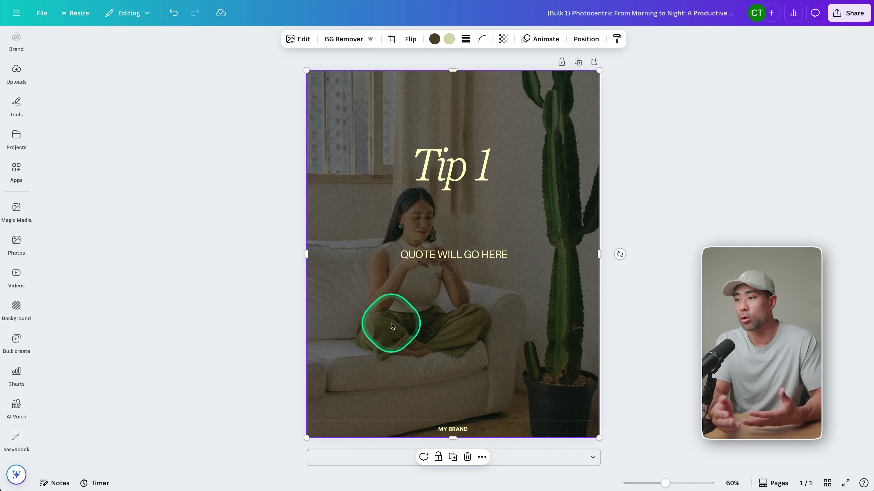
key(Escape)
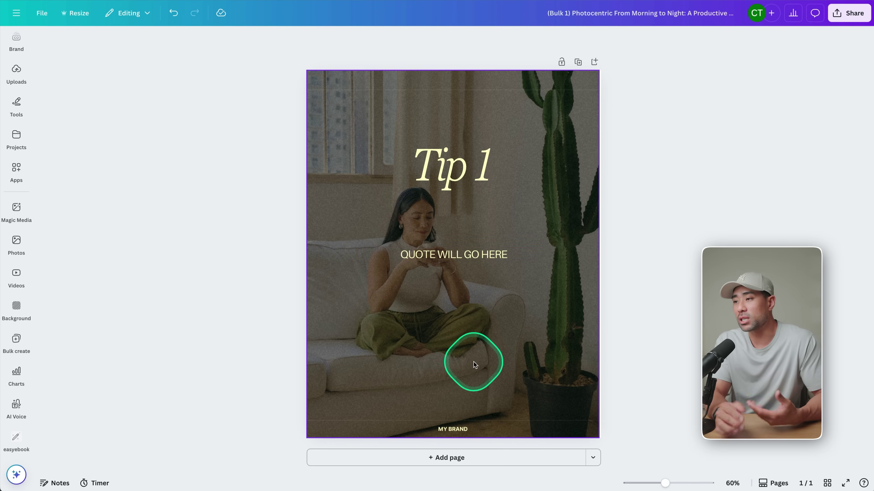
click(449, 360)
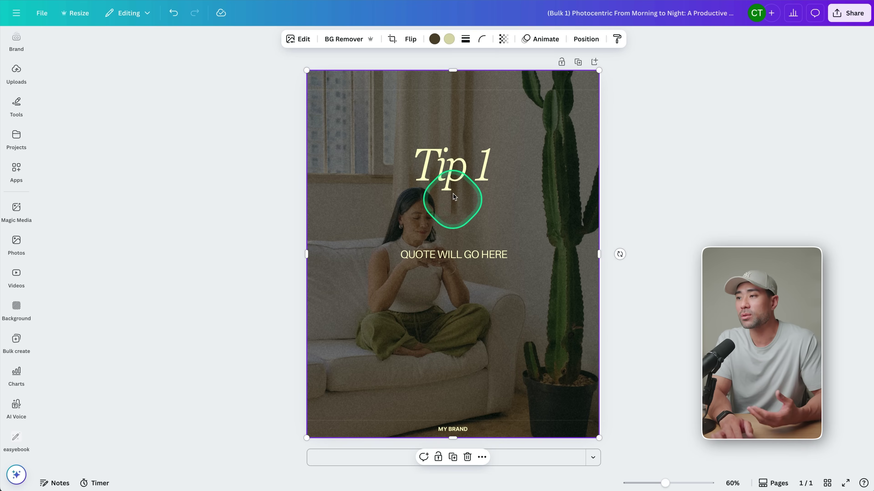
click(494, 175)
click(473, 263)
click(478, 260)
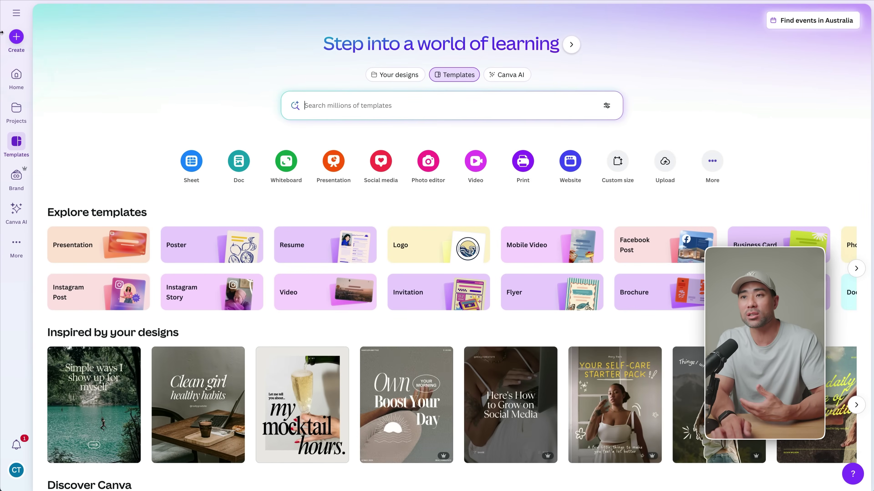
Create a new blank Canva Sheet.
click(18, 40)
click(168, 97)
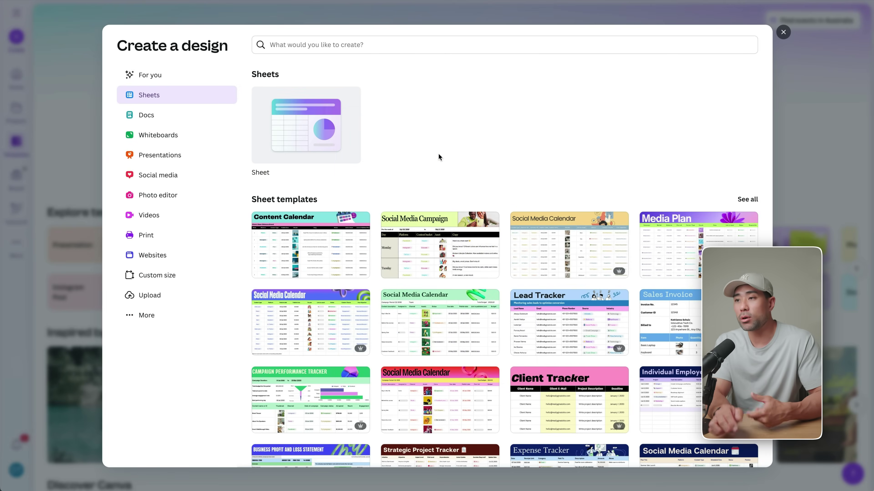
click(410, 157)
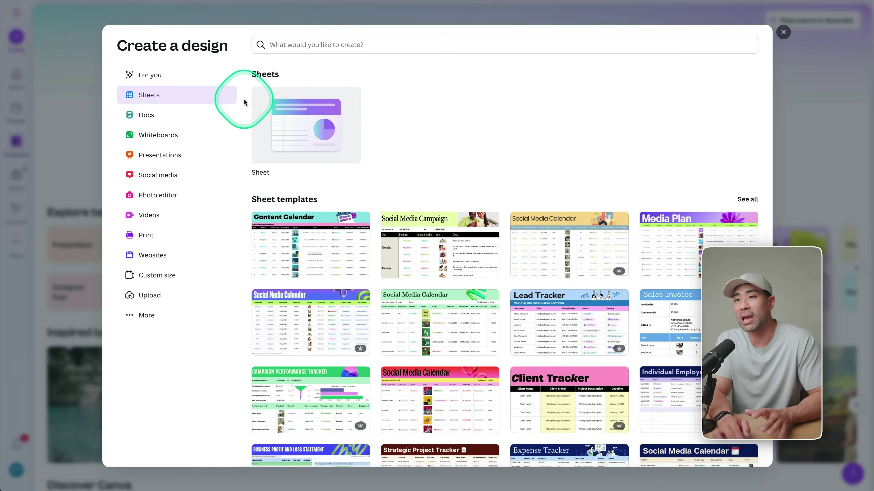
click(302, 129)
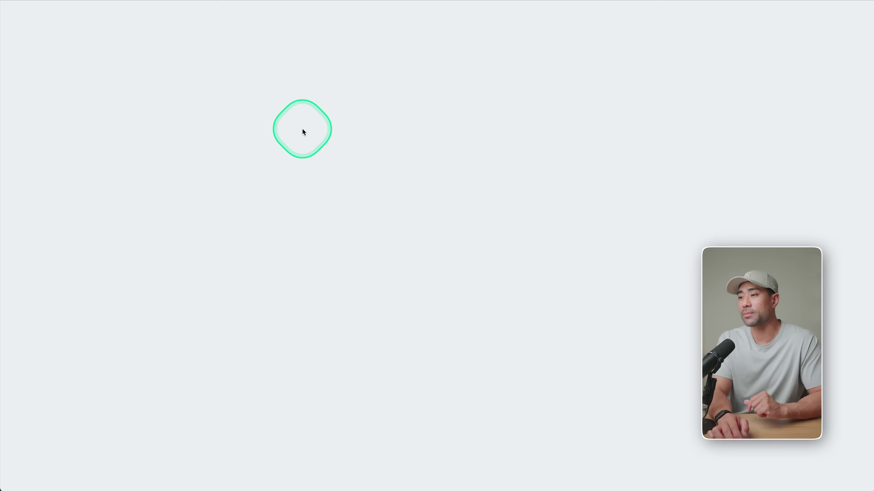
click(289, 153)
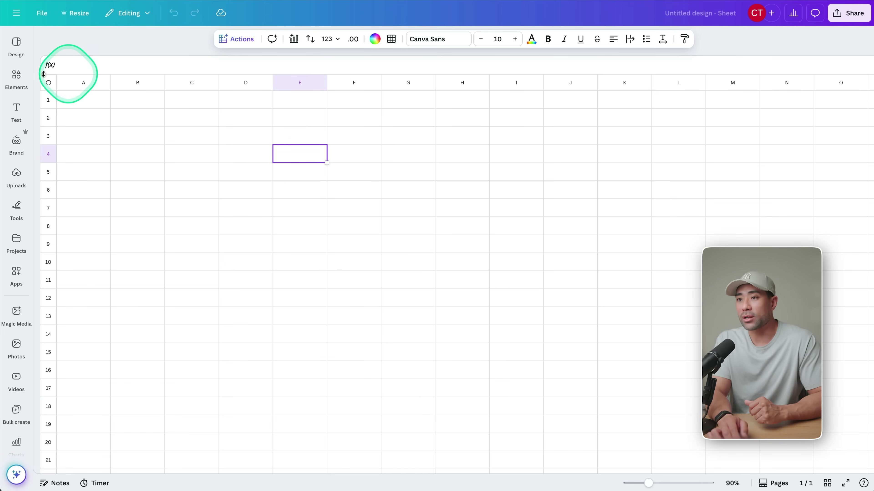
Enter the column headers IMAGE, TIP and QUOTE in cells A1 to C1.
click(80, 106)
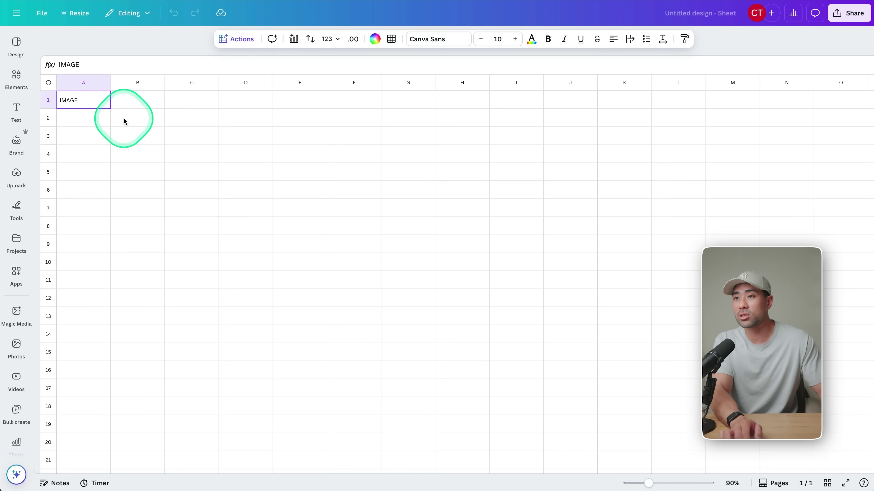
click(130, 103)
text(TI)
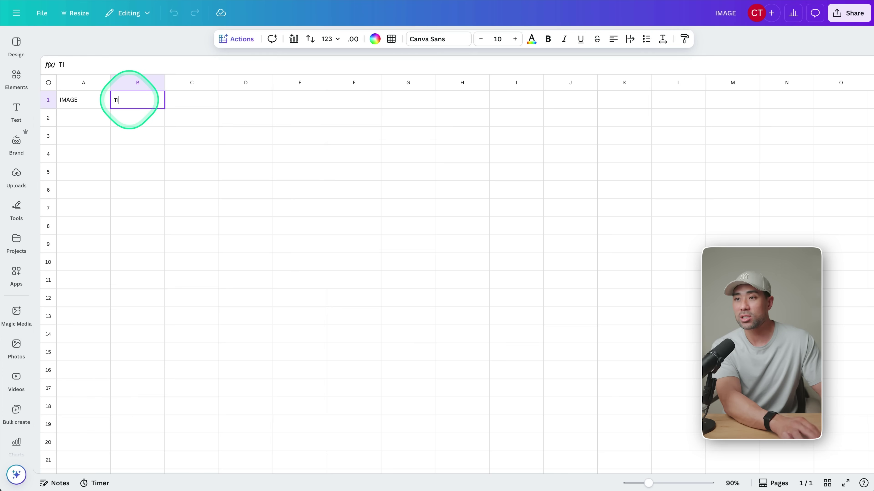
text(P)
key(Tab)
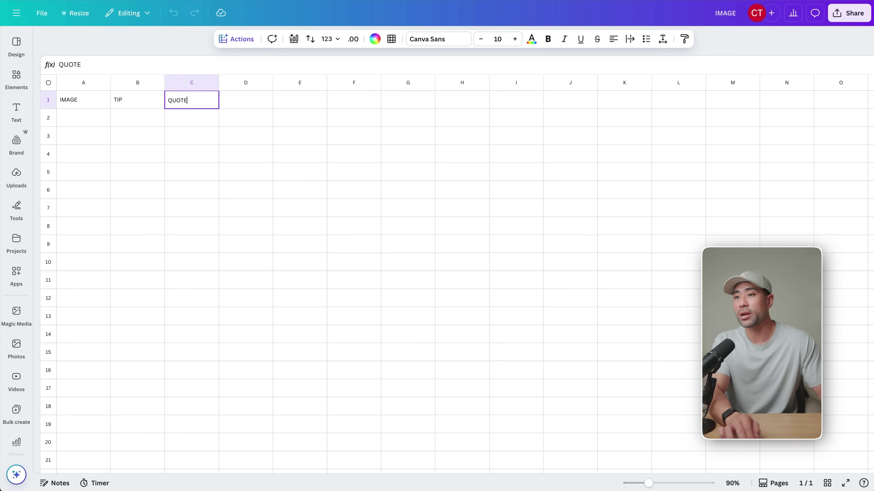
click(153, 161)
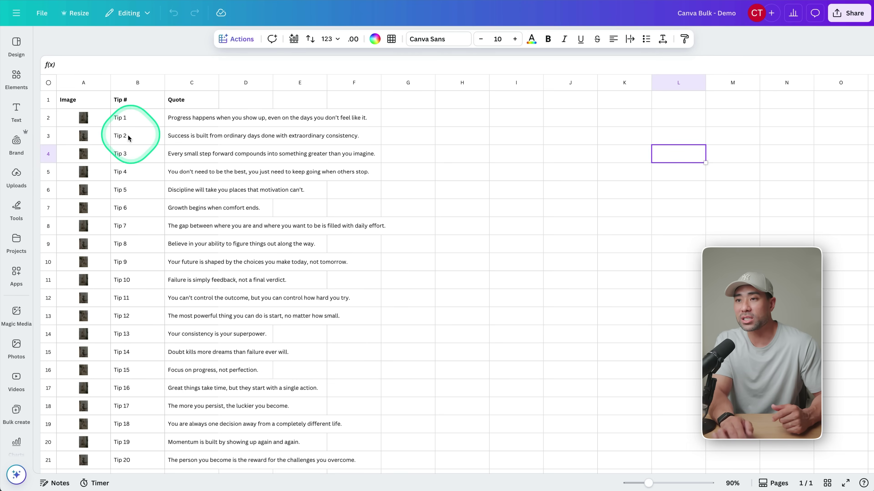
Drag an uploaded photo into cell A2, undoing the extra photo drop.
click(72, 122)
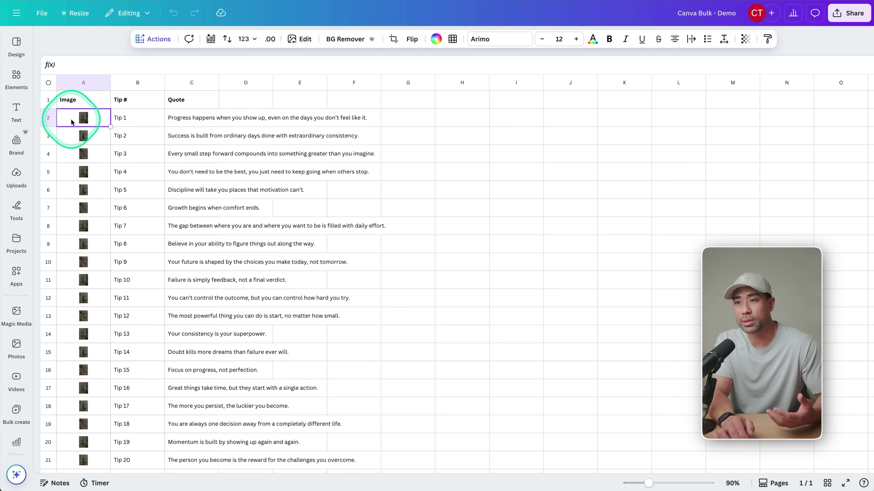
click(16, 173)
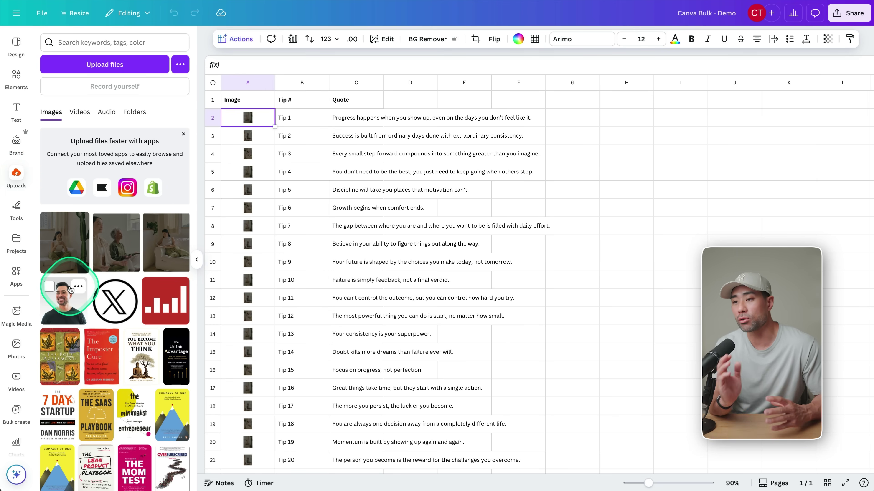
drag(164, 245, 249, 121)
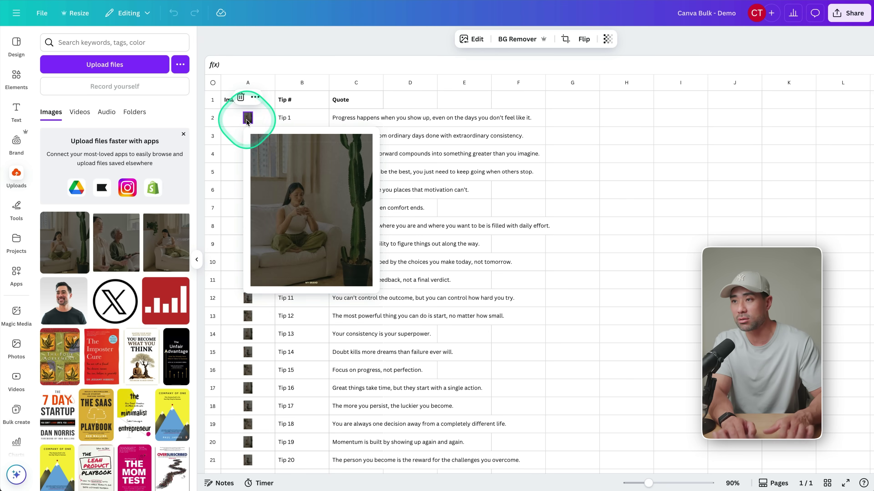
drag(62, 237, 248, 122)
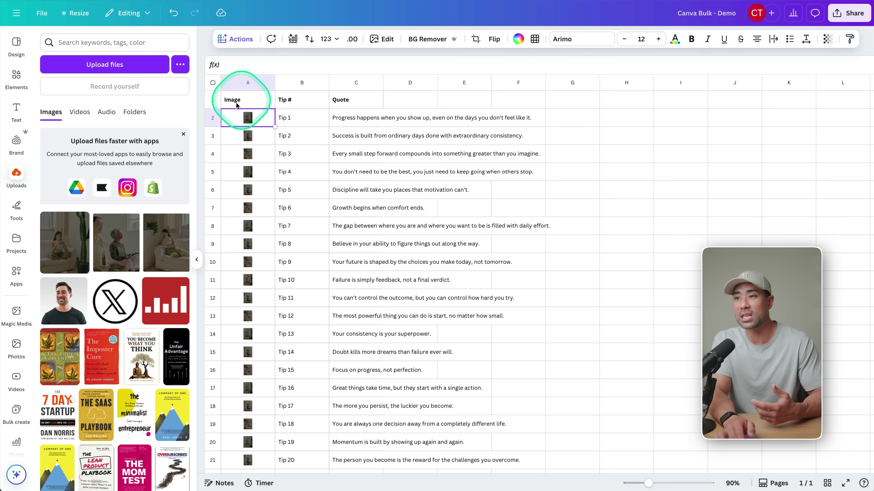
key(ctrl+z)
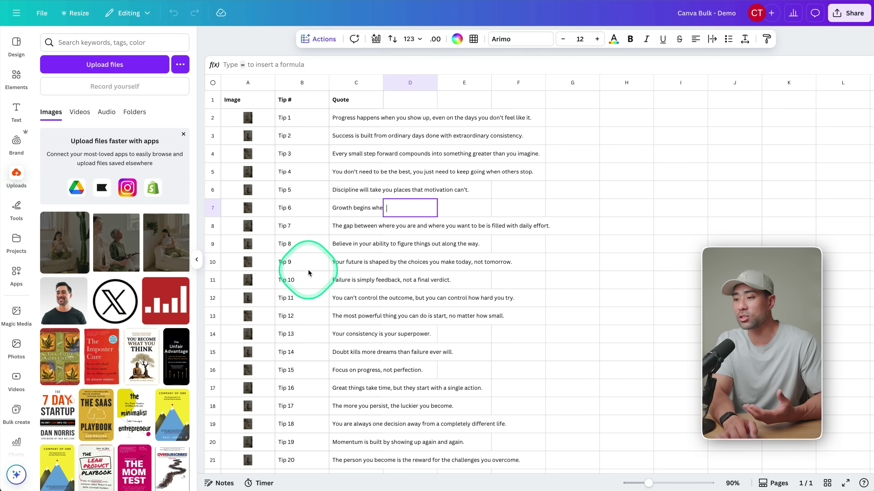
scroll(308, 270, down, 1)
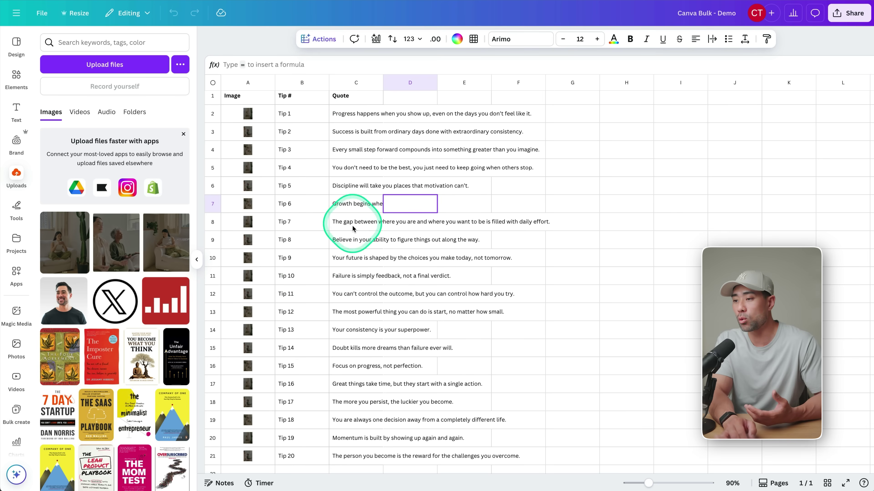
click(572, 168)
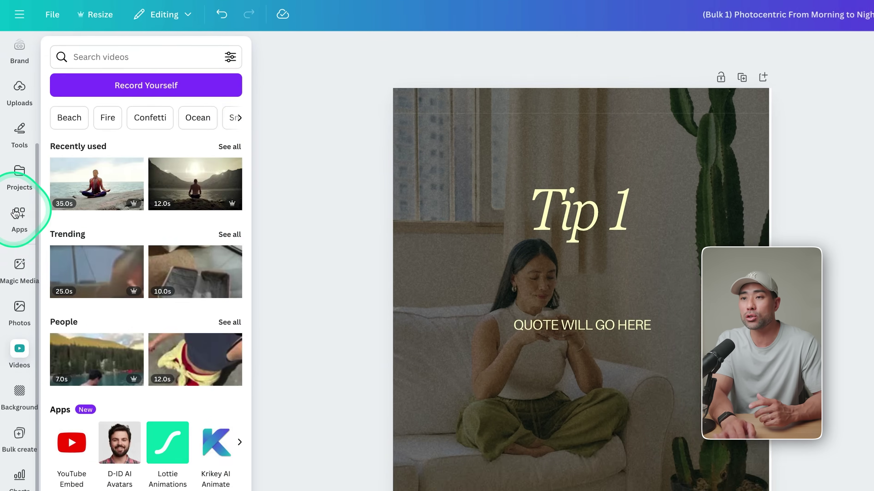
Find and add the Bulk create app from the apps browser.
click(16, 214)
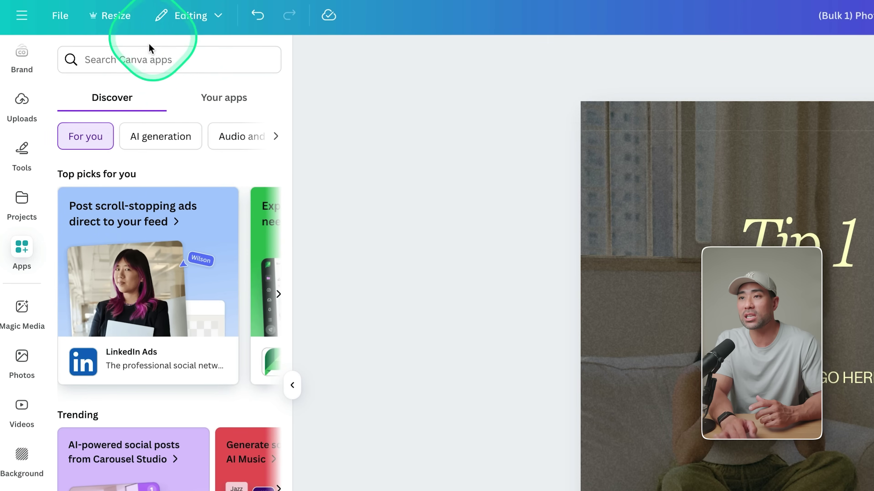
click(116, 56)
text(bulk create)
key(Return)
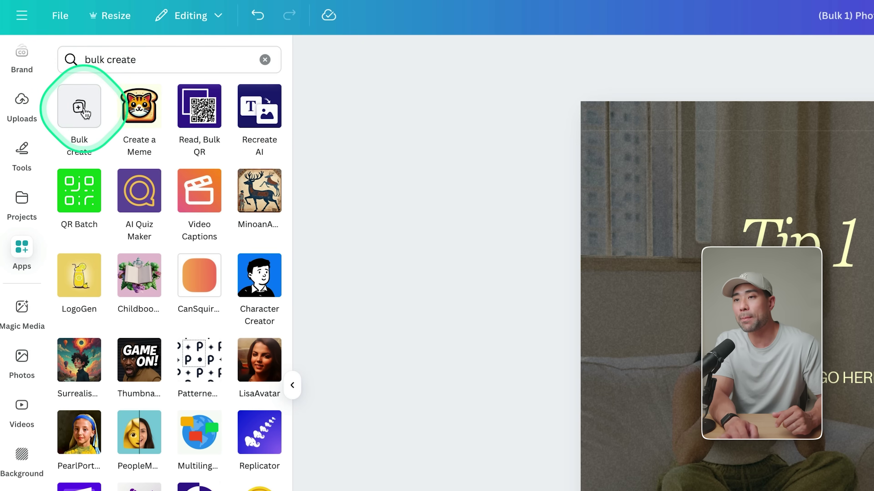
click(84, 114)
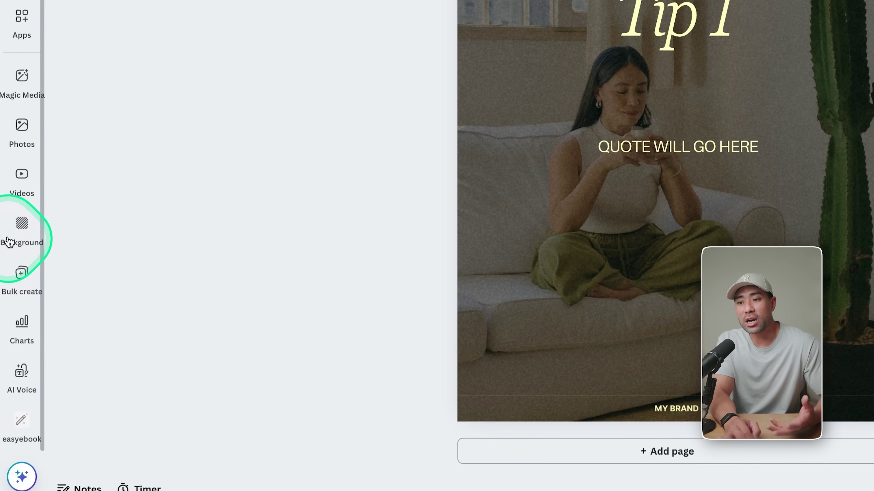
Choose the 'Canva Bulk - Demo' sheet as Bulk create's data source.
click(21, 283)
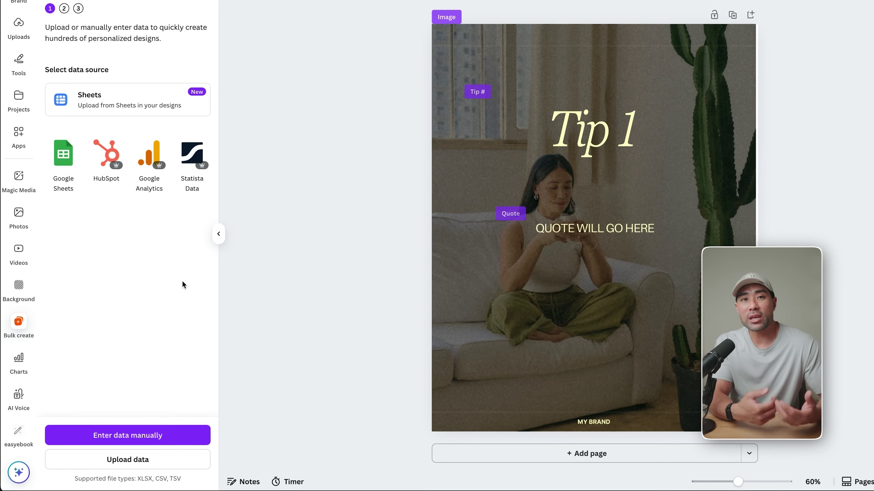
click(83, 143)
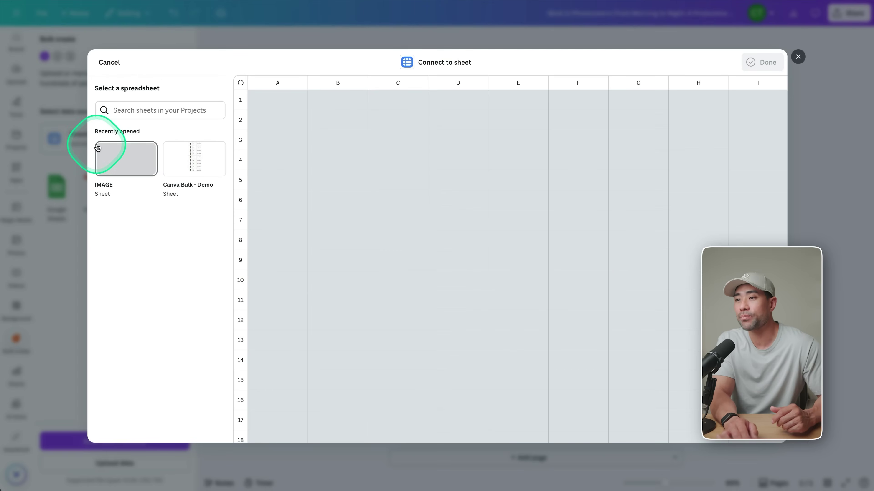
click(186, 165)
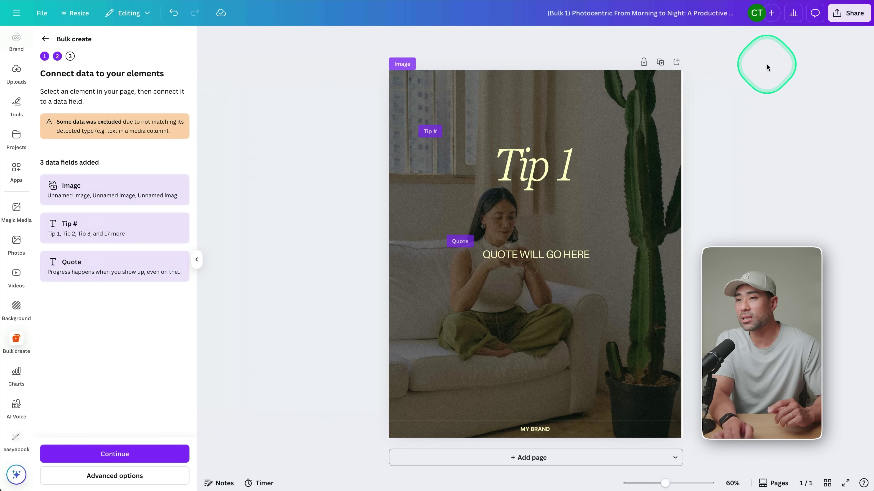
Confirm A1:C21 as the data range from the 'Canva Bulk - Demo' sheet.
click(95, 373)
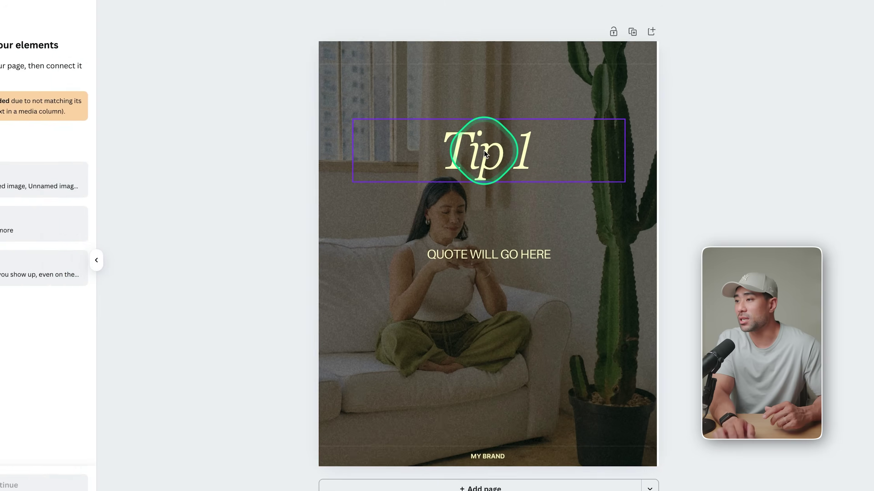
Connect the Tip 1 heading to Tip #, the quote text to Quote and the photo to Image.
right_click(531, 165)
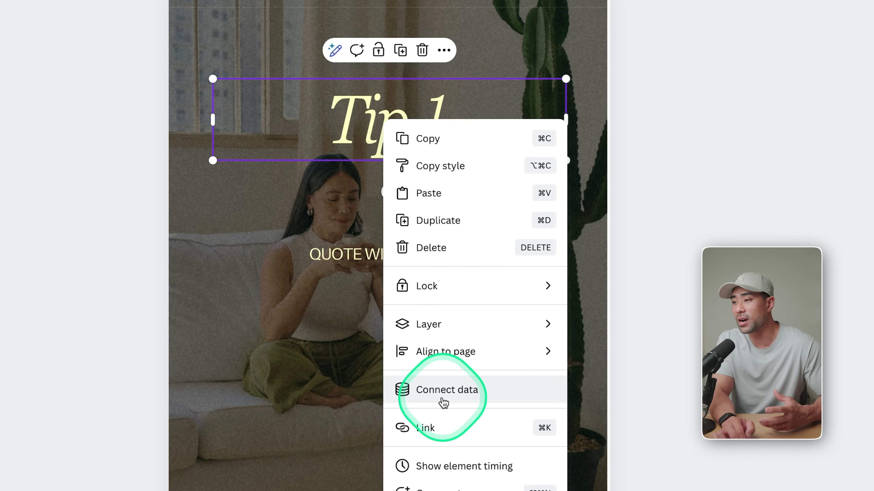
click(450, 399)
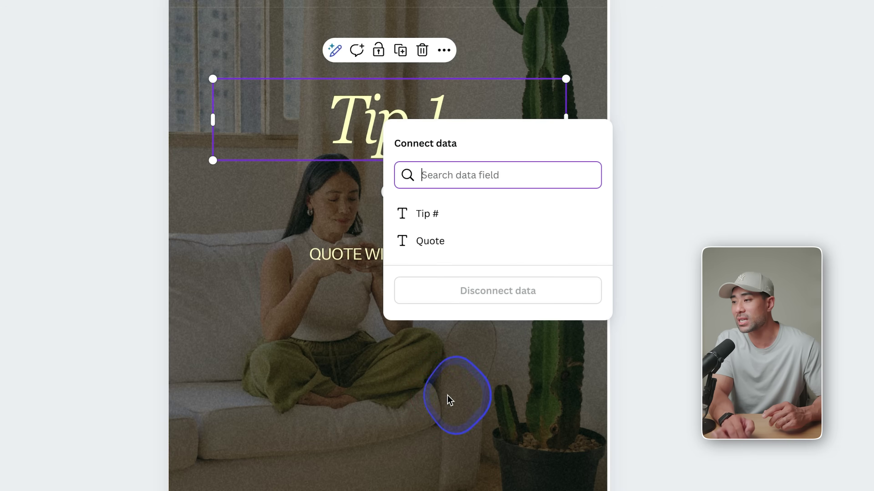
click(439, 222)
click(324, 253)
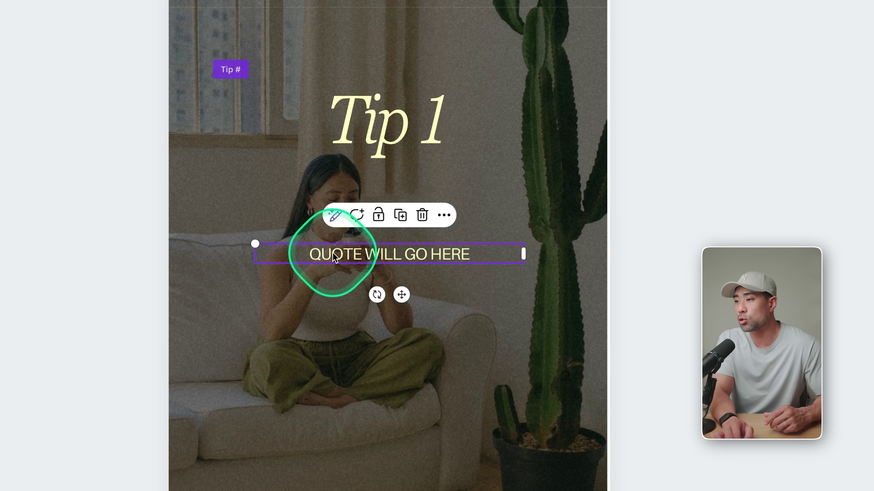
right_click(331, 253)
click(391, 417)
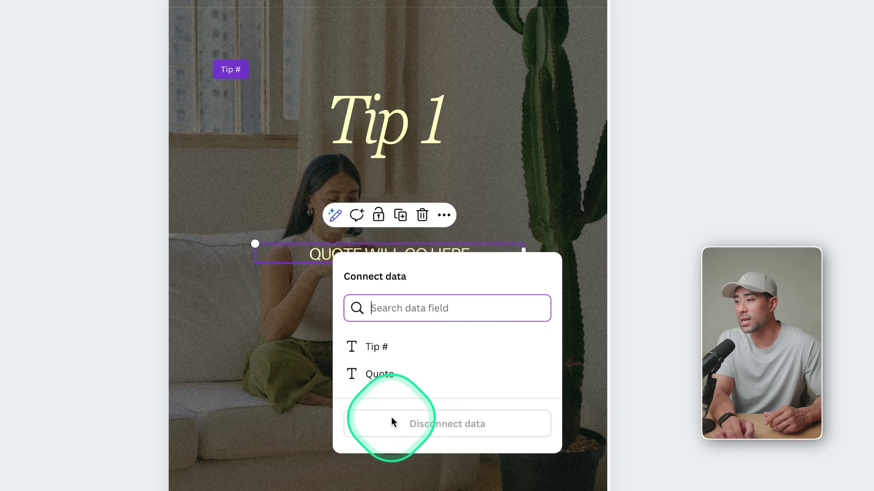
click(376, 376)
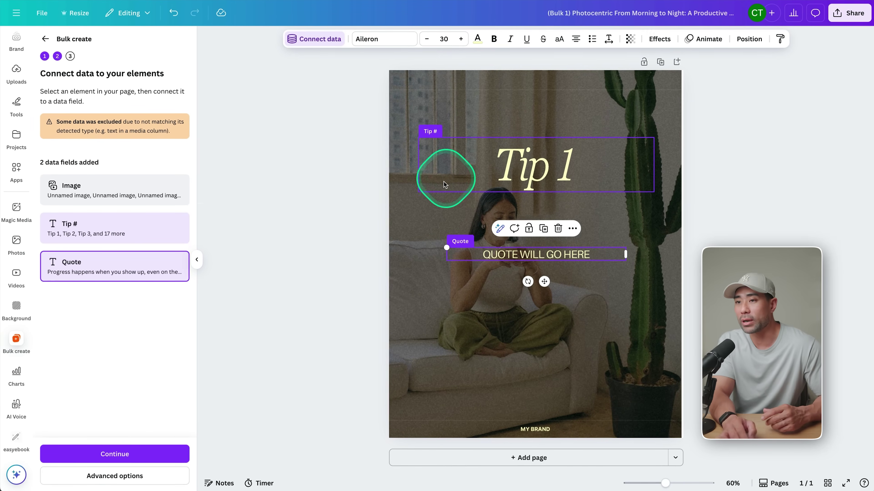
right_click(412, 224)
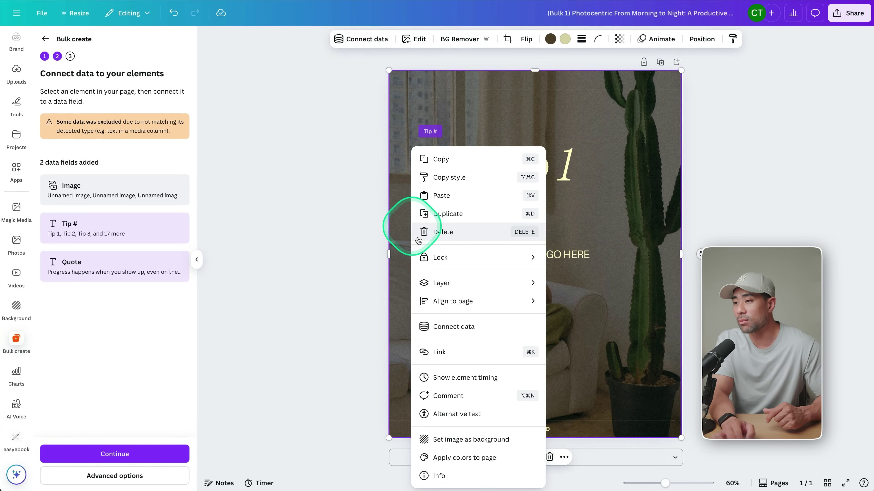
click(451, 326)
click(438, 289)
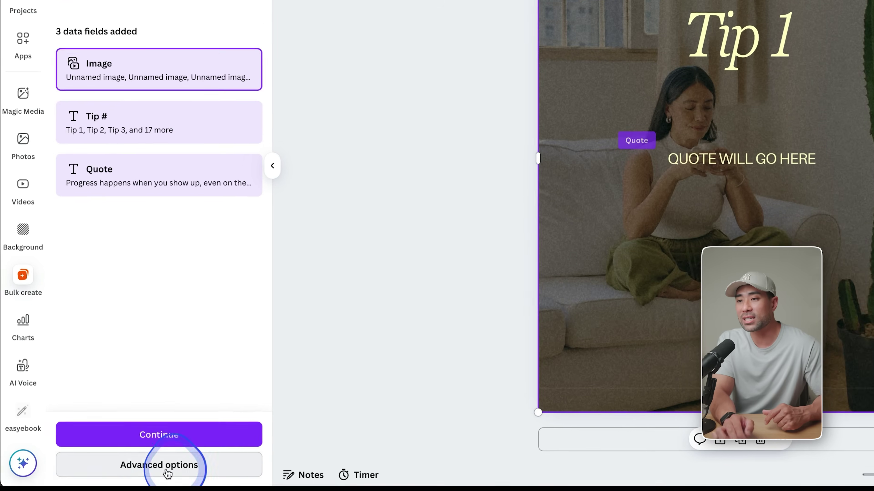
click(115, 476)
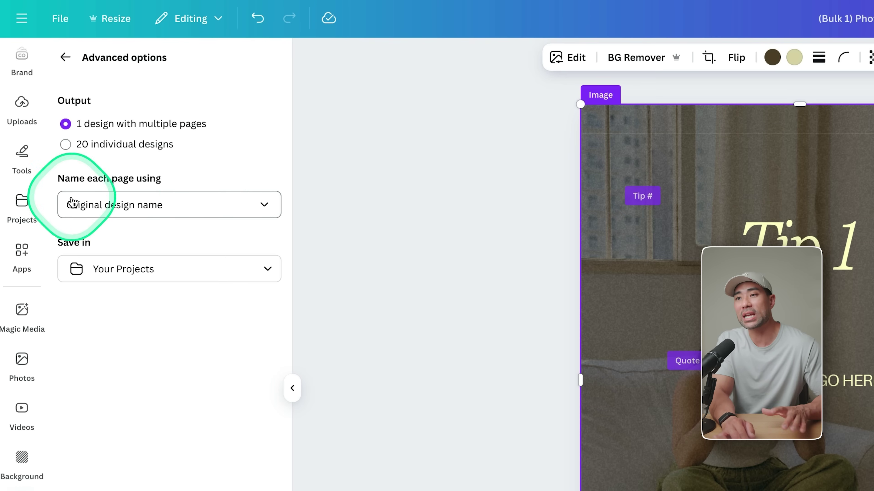
Name each page using the Tip # column data, then continue to the Apply data step.
click(205, 208)
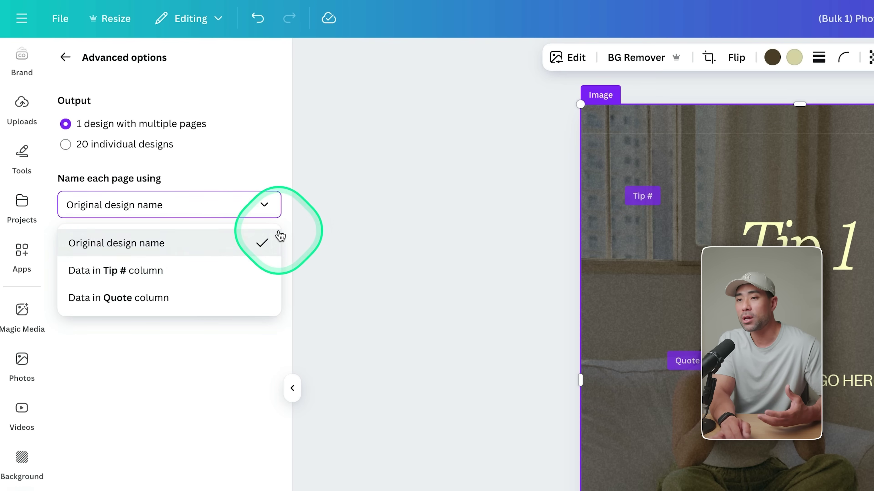
click(131, 275)
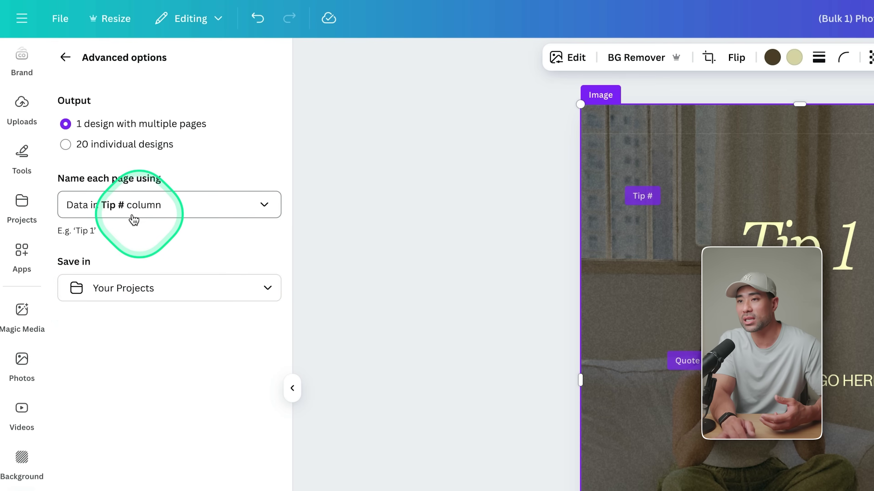
click(65, 57)
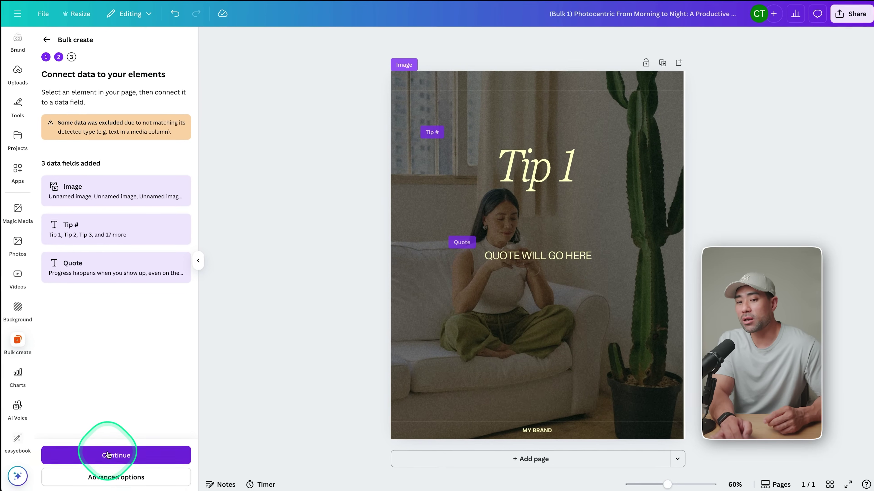
click(108, 455)
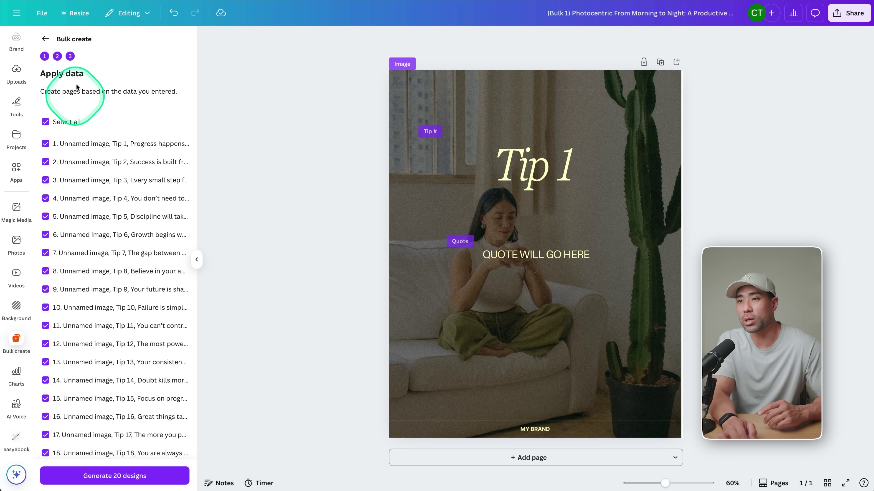
Generate 20 carousel designs from all checked data rows and inspect the page's background photo.
scroll(107, 255, down, 2)
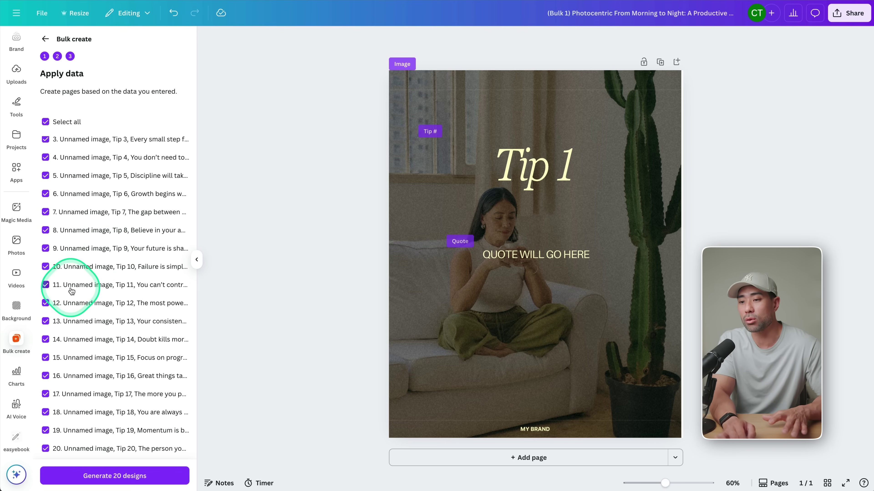
click(116, 480)
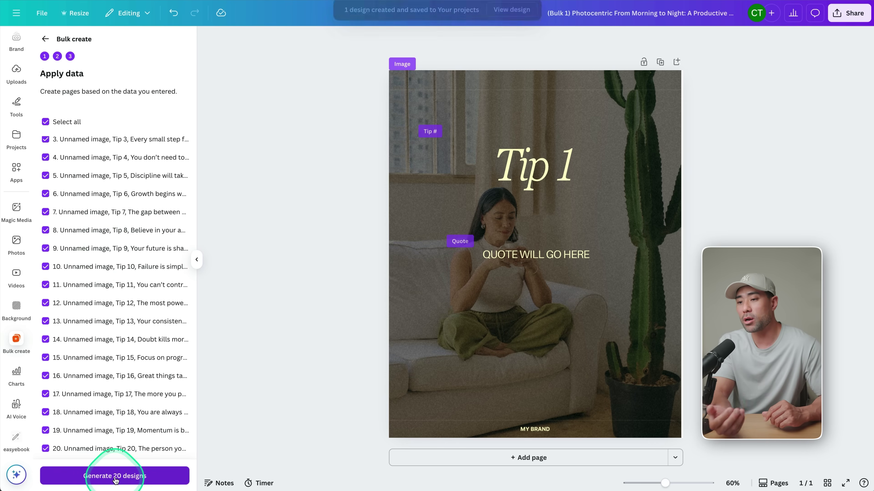
click(428, 261)
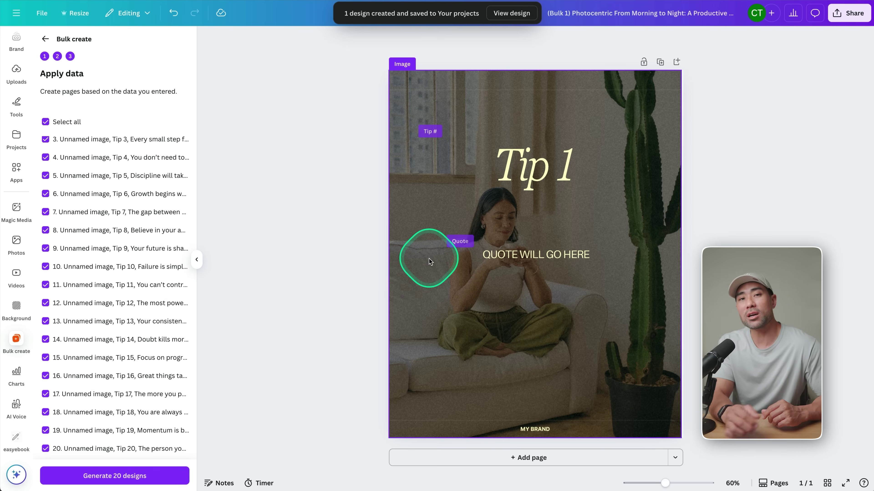
click(448, 40)
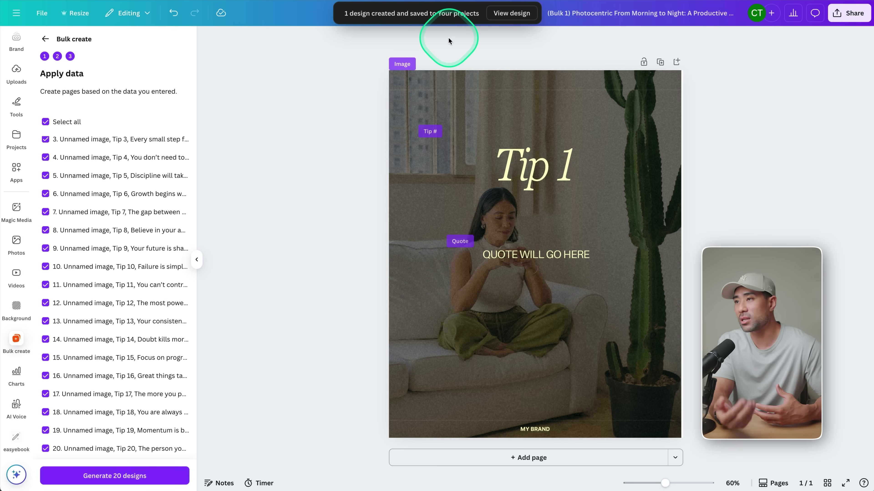
Open the newly generated bulk design and select its first page, Tip 1.
click(514, 21)
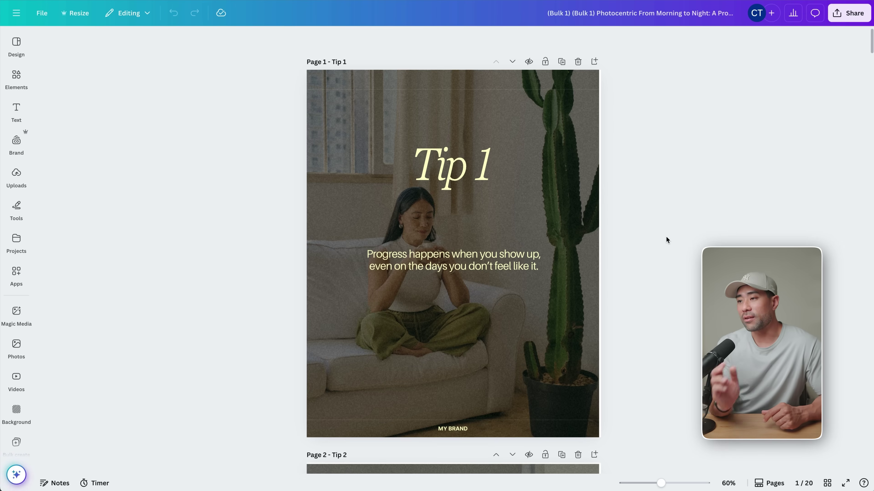
scroll(665, 236, down, 1)
click(490, 159)
scroll(490, 159, down, 2)
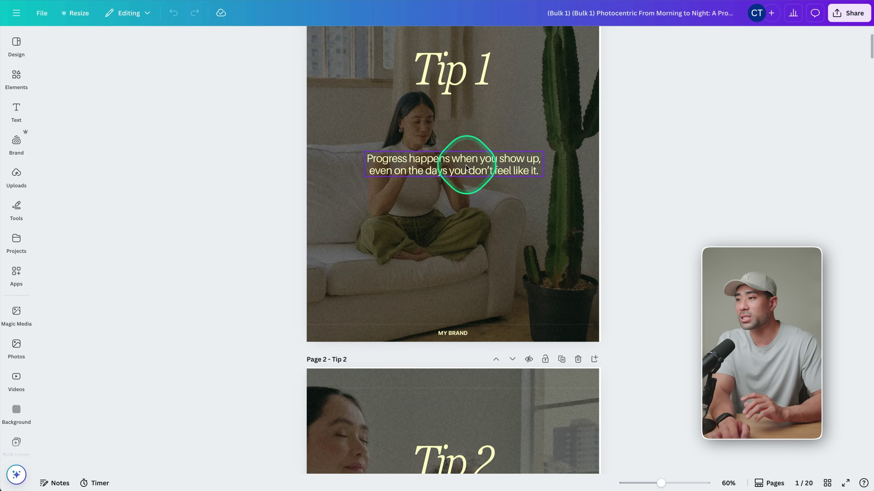
scroll(527, 172, down, 10)
scroll(415, 127, up, 2)
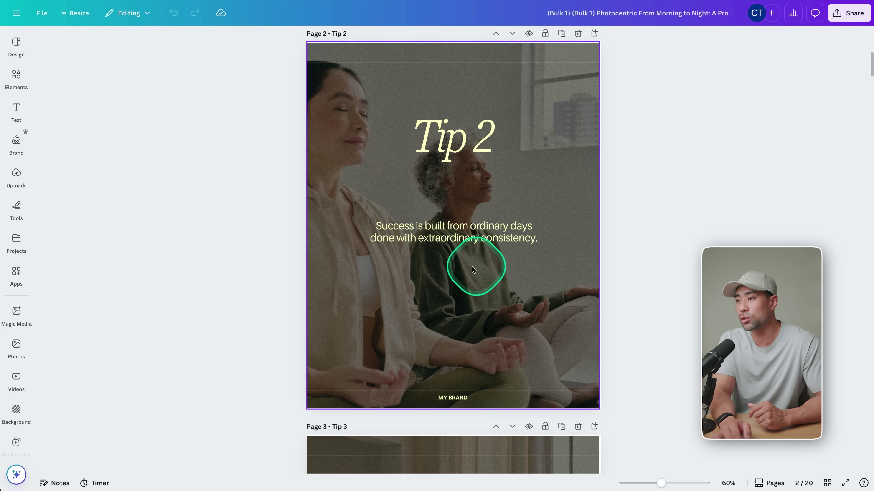
Review the remaining Tip pages and bring up Download settings: PNG, 1,080 × 1,350 px.
scroll(515, 251, down, 8)
scroll(515, 251, down, 3)
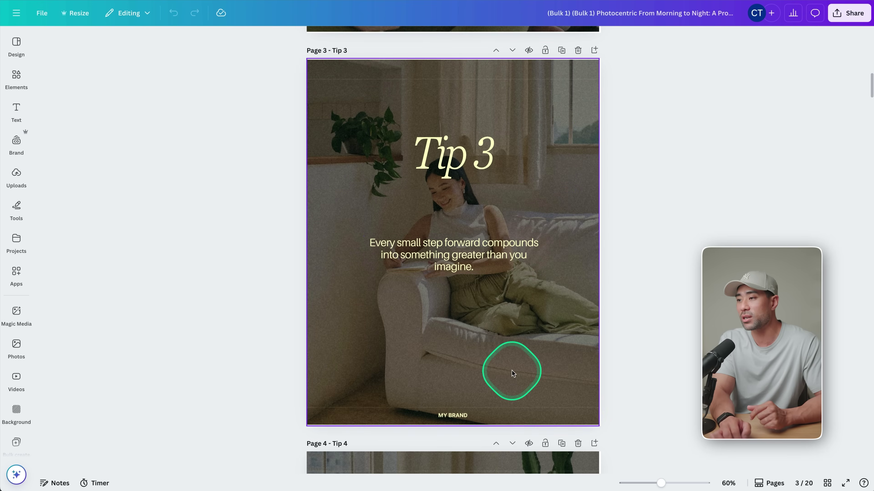
scroll(512, 371, down, 20)
scroll(530, 370, down, 20)
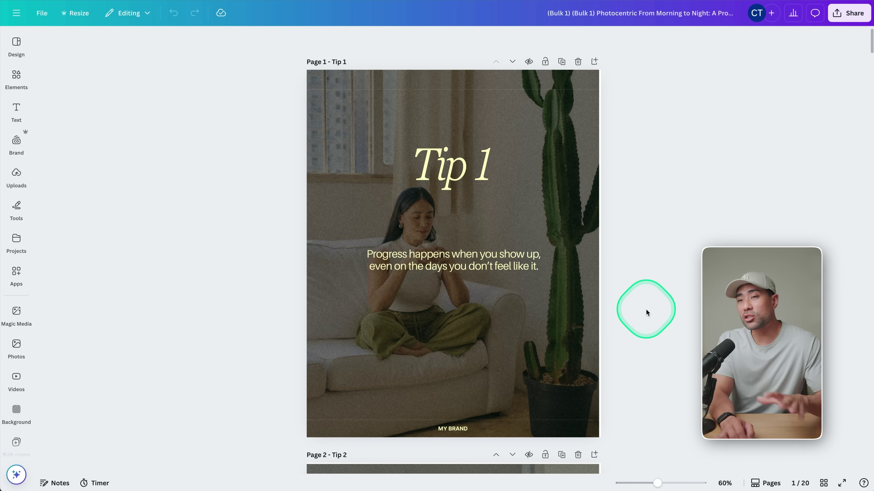
click(853, 17)
click(710, 217)
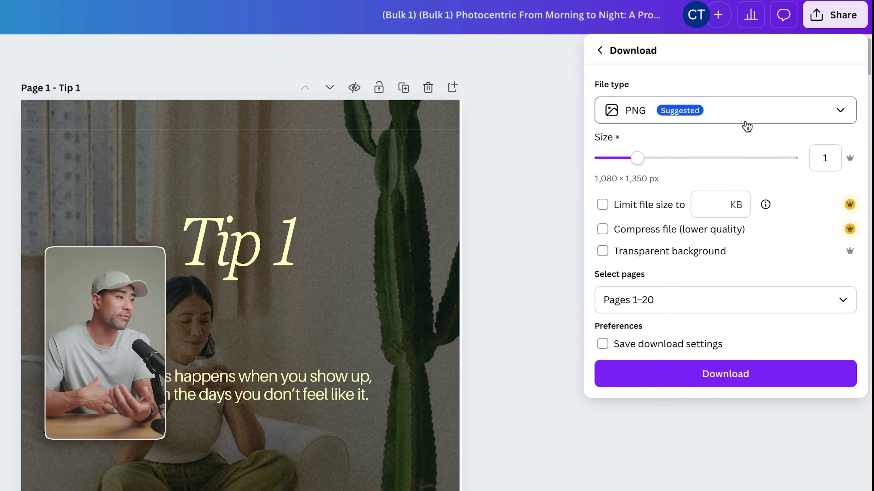
Set the download to PNG file type with all pages 1–20 selected.
click(727, 119)
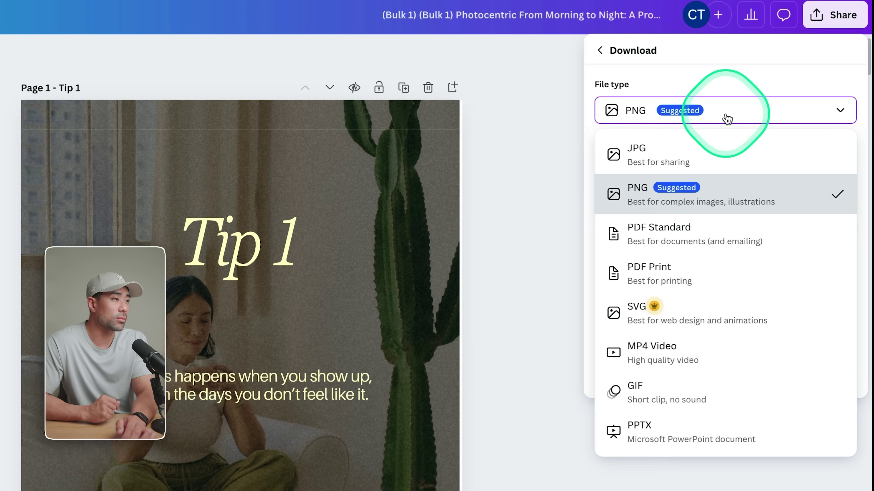
click(701, 190)
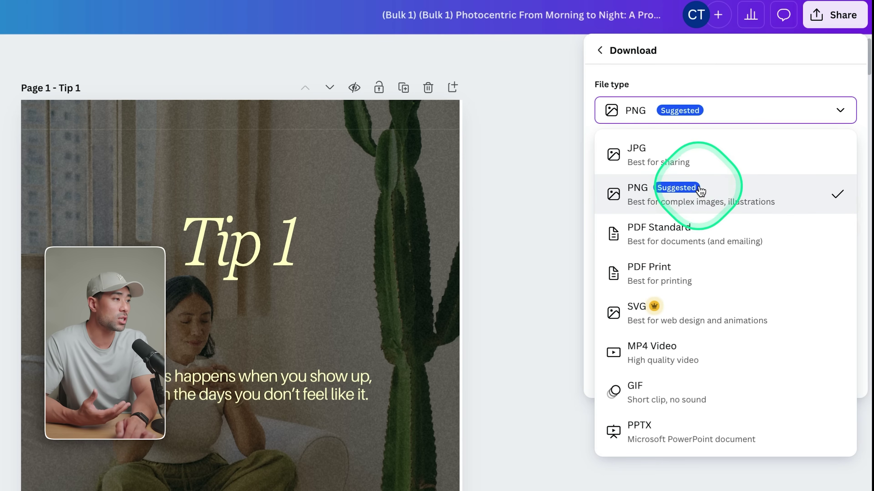
click(743, 318)
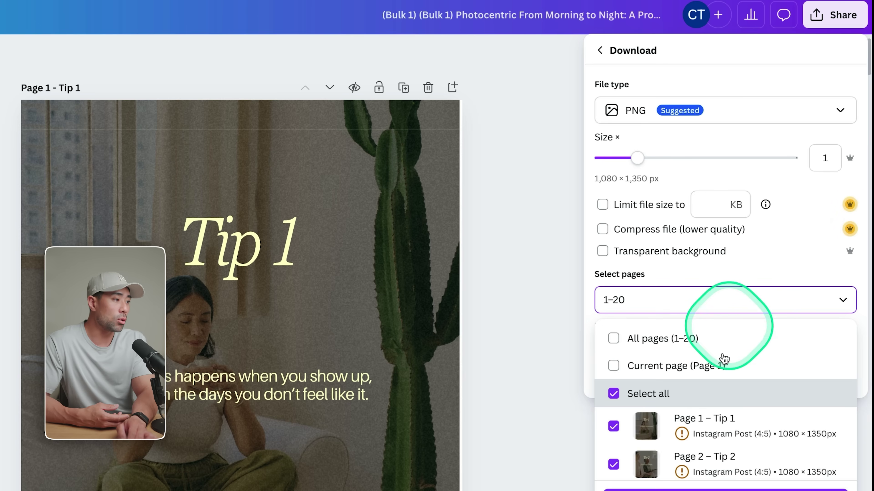
click(725, 427)
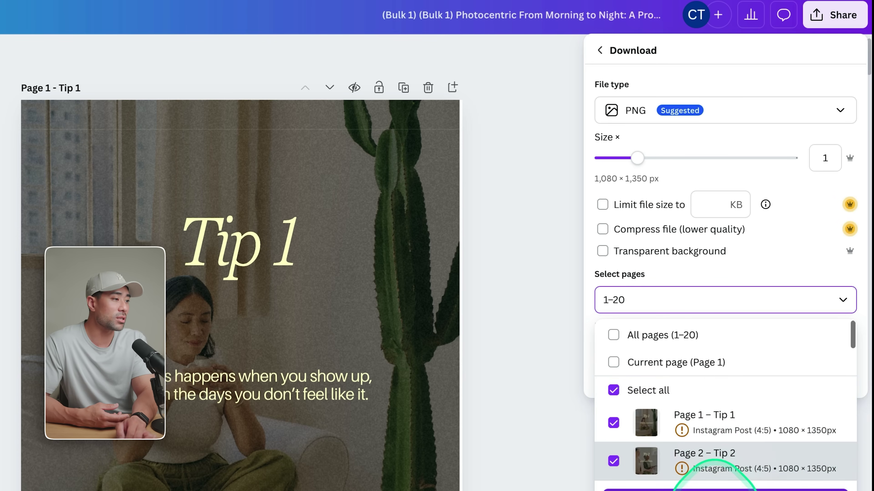
click(709, 486)
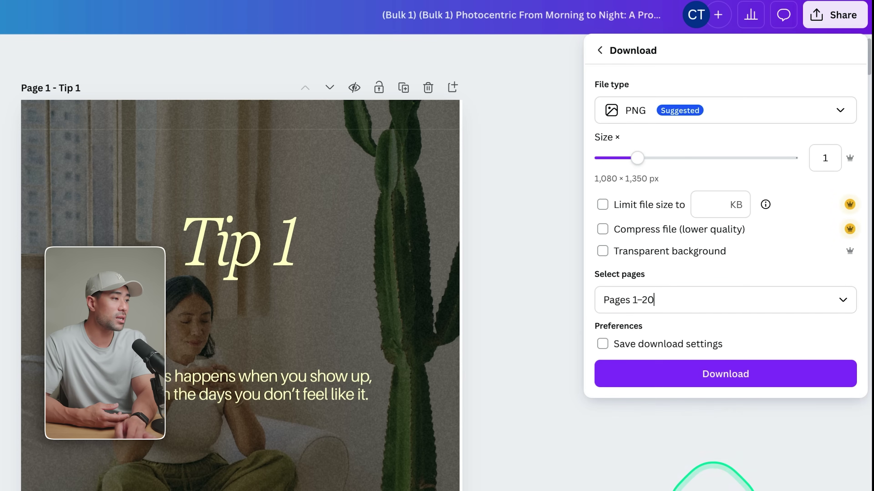
Download the pages and check Tip 1.png through Tip 20.png in the folder.
click(706, 387)
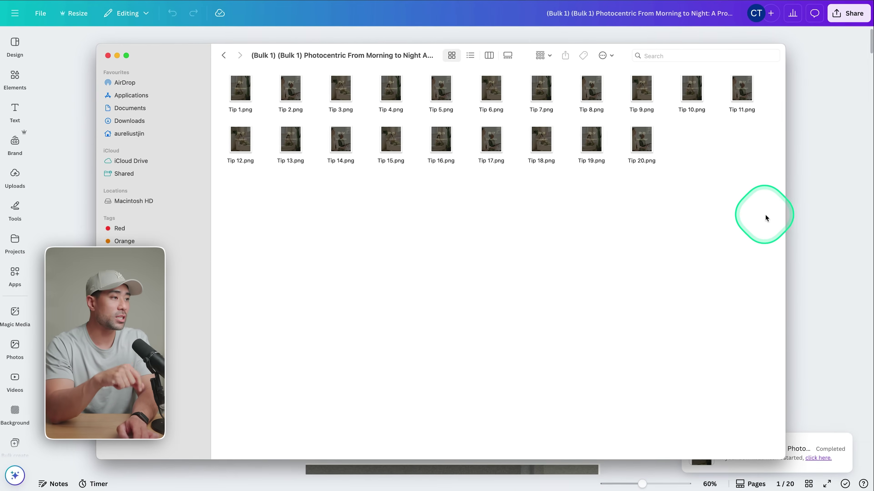
drag(766, 218, 199, 53)
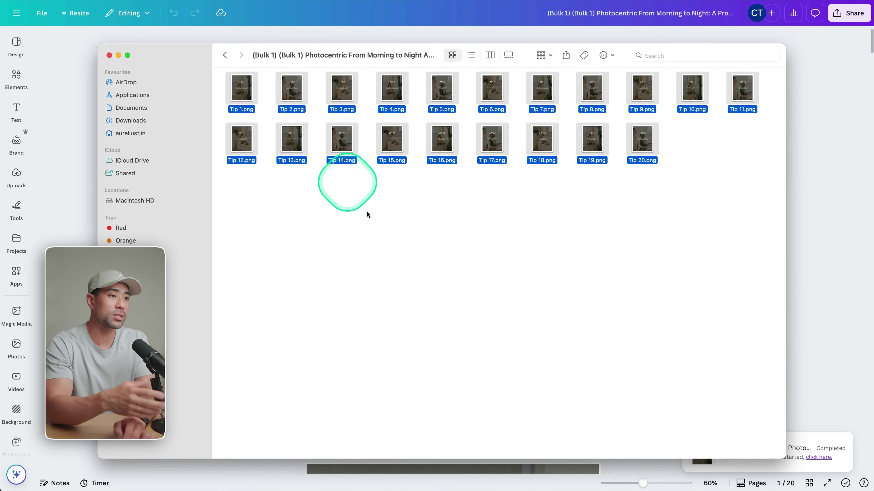
click(385, 237)
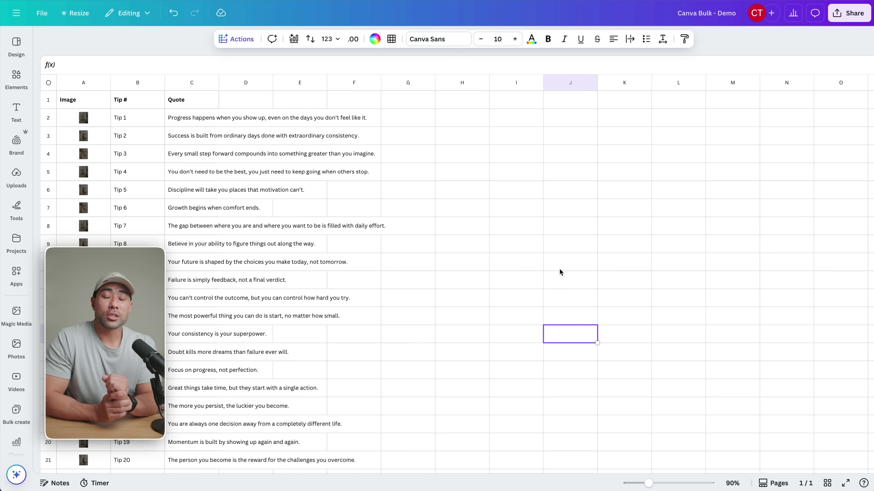